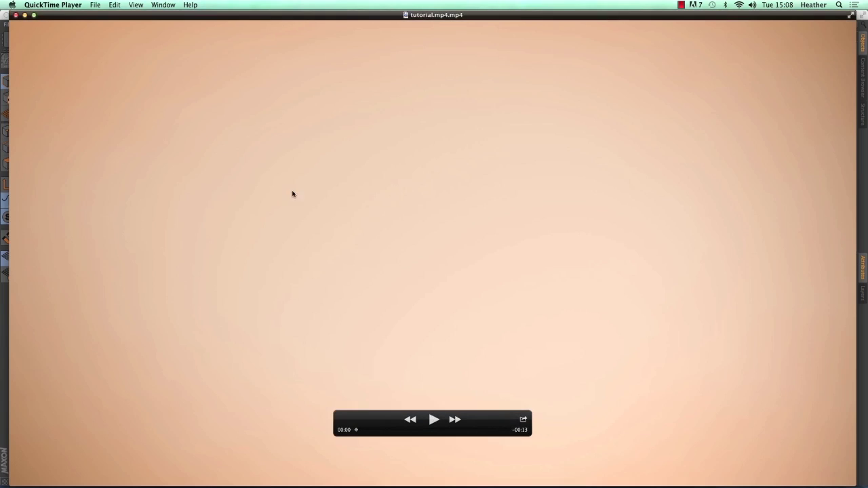
- Play and rewind the reference preview video, then close the QuickTime movie window
left_click(434, 419)
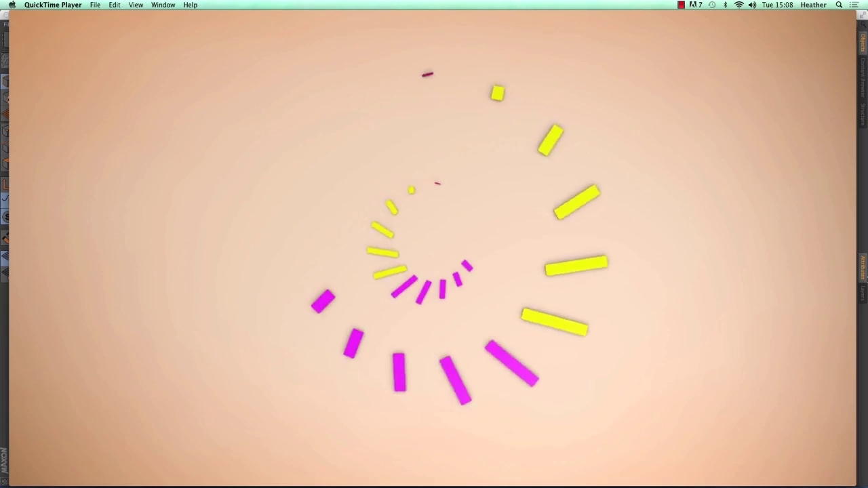
mouse_move(810, 298)
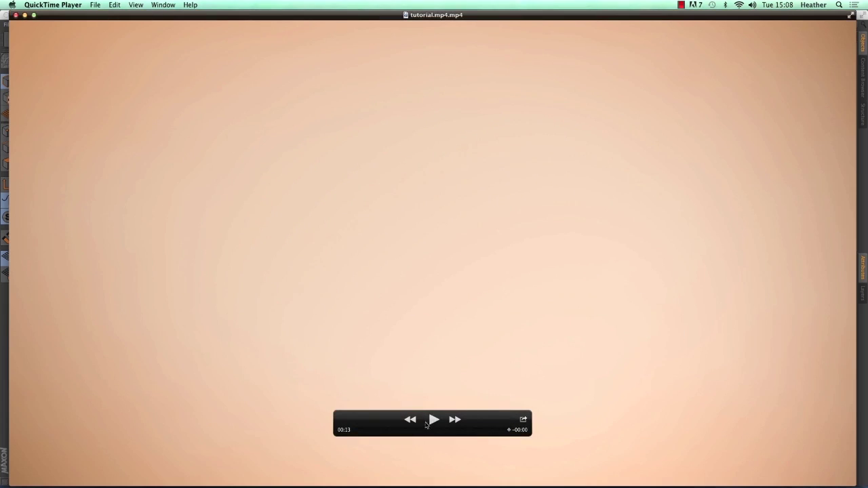
left_click(369, 431)
left_click_drag(368, 431, 391, 430)
left_click(24, 15)
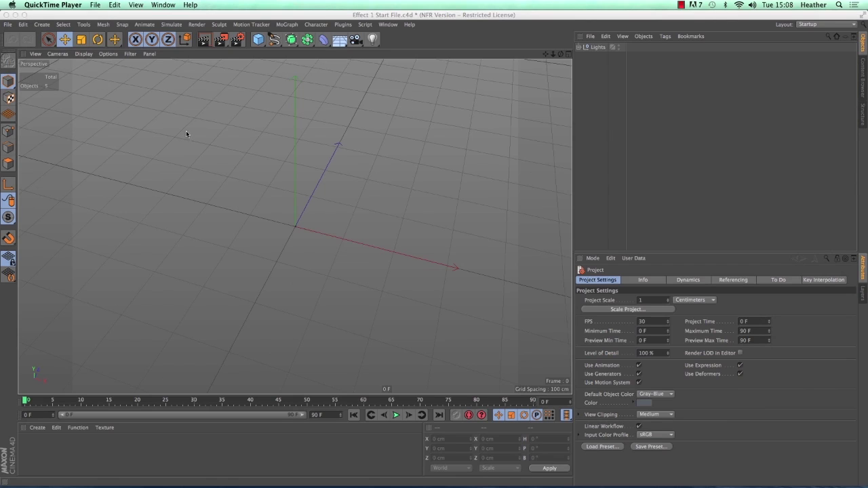
- Add a Cylinder with Radius 150 cm, Height 10 cm and 60 rotation segments
left_click(261, 42)
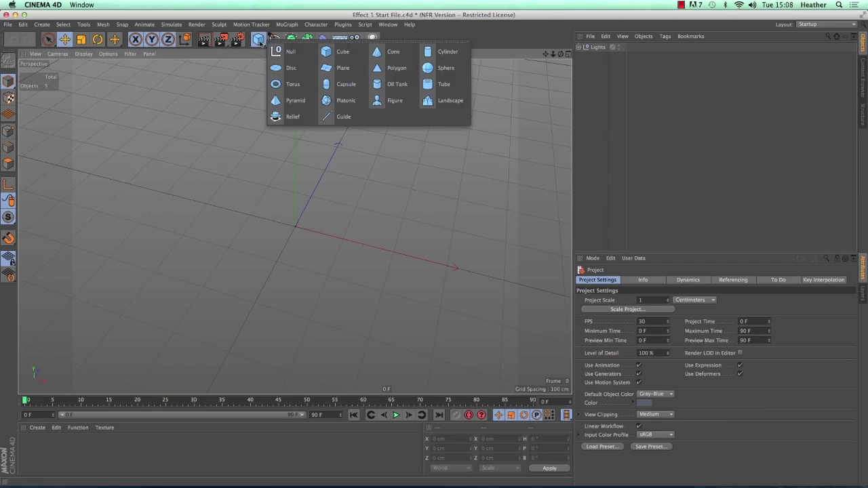
left_click(441, 52)
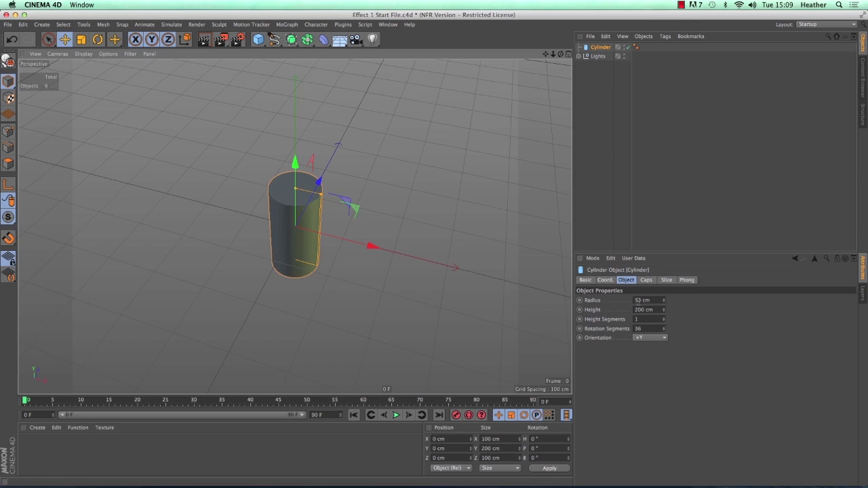
left_click(637, 300)
type("1")
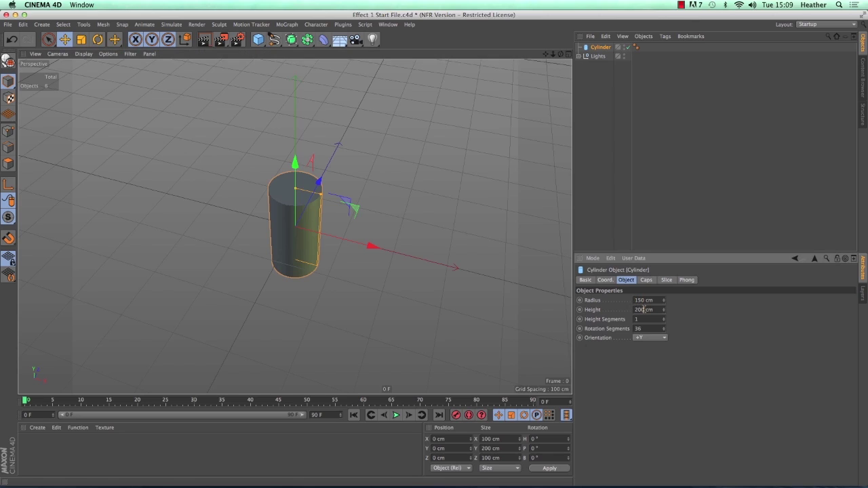
double_click(643, 310)
type("10")
key("Return")
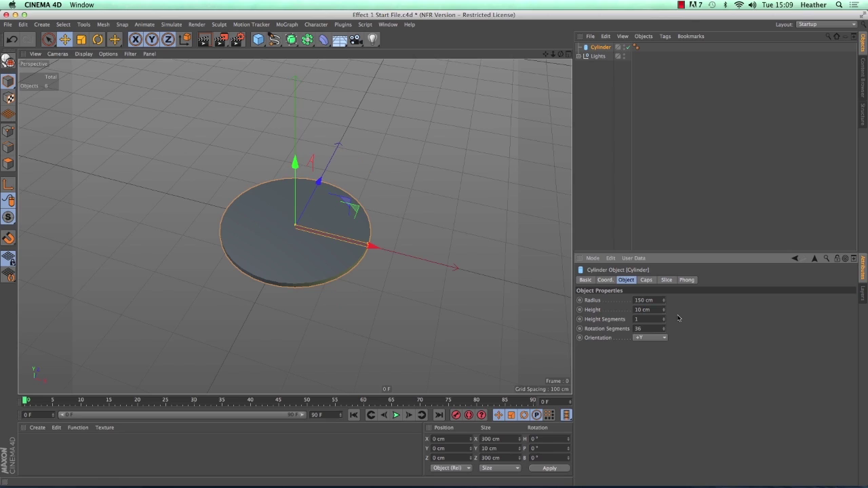
double_click(637, 329)
type("60")
- Tick Slice in the cylinder's Slice tab, cutting the disc to a 0°–180° half
left_click(667, 280)
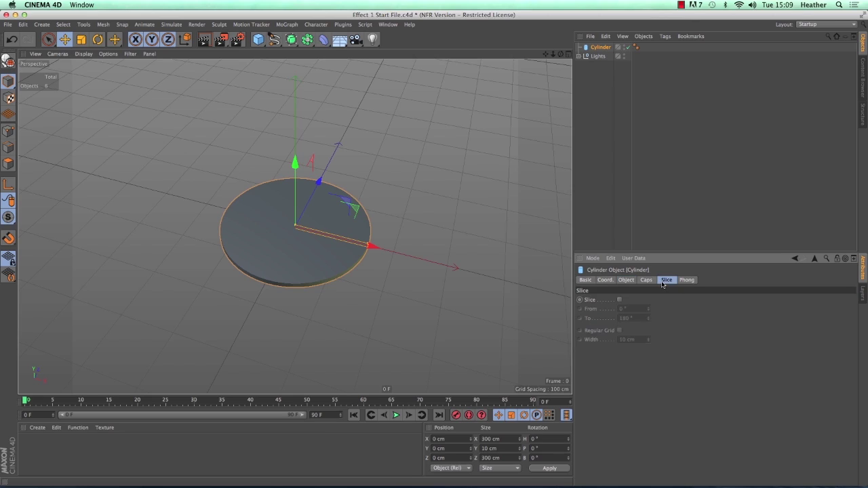
left_click(619, 300)
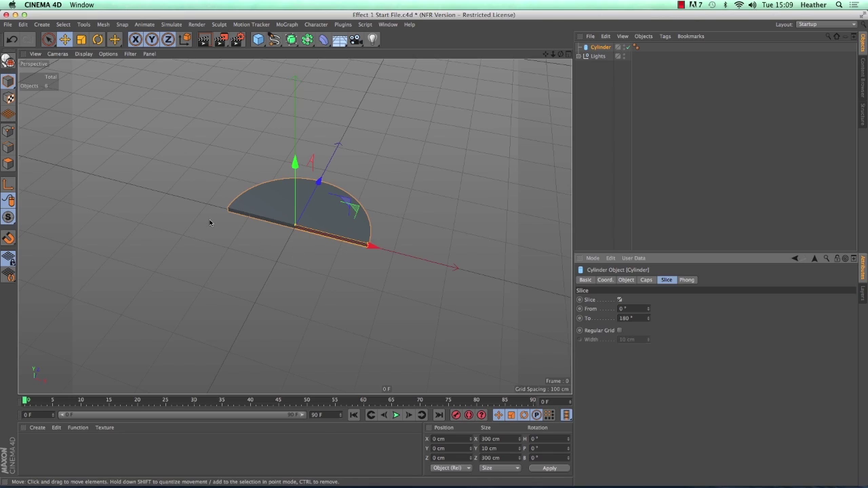
- Rotate the half disc 90° on its heading with the Rotate tool
left_click(98, 40)
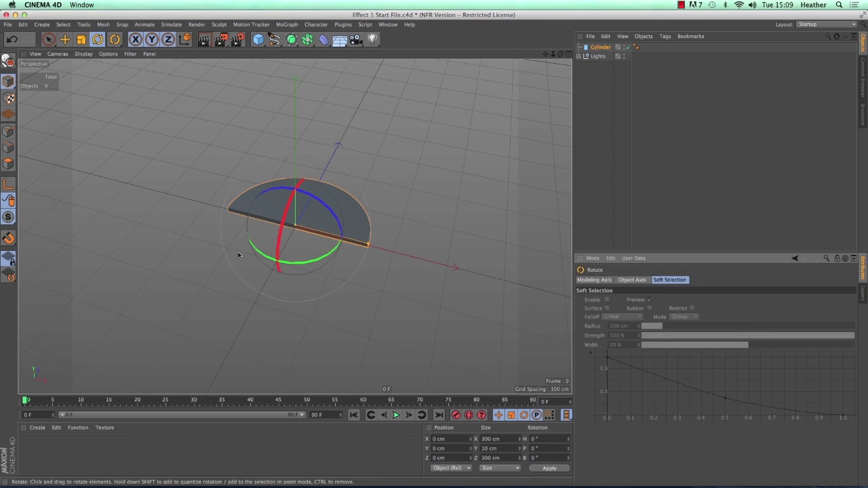
left_click_drag(255, 257, 330, 262)
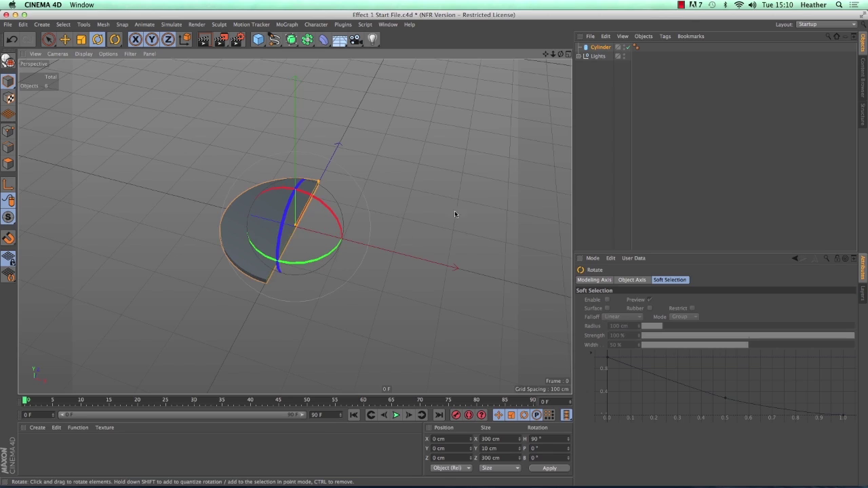
left_click(600, 48)
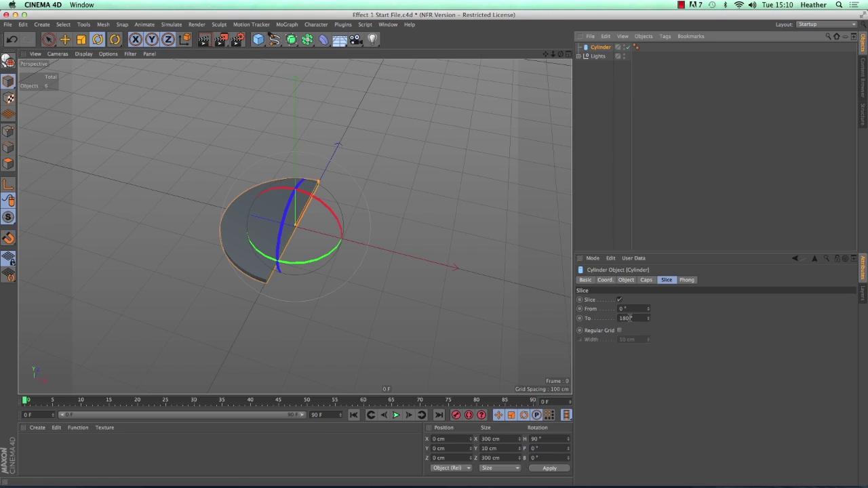
- Set the cylinder's Slice From and Slice To angles both to 360°
double_click(621, 309)
type("360")
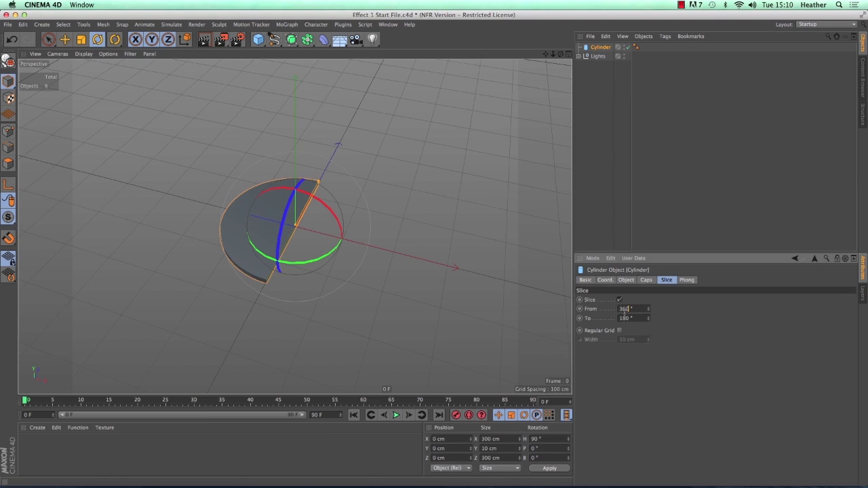
double_click(623, 318)
type("360")
key("Return")
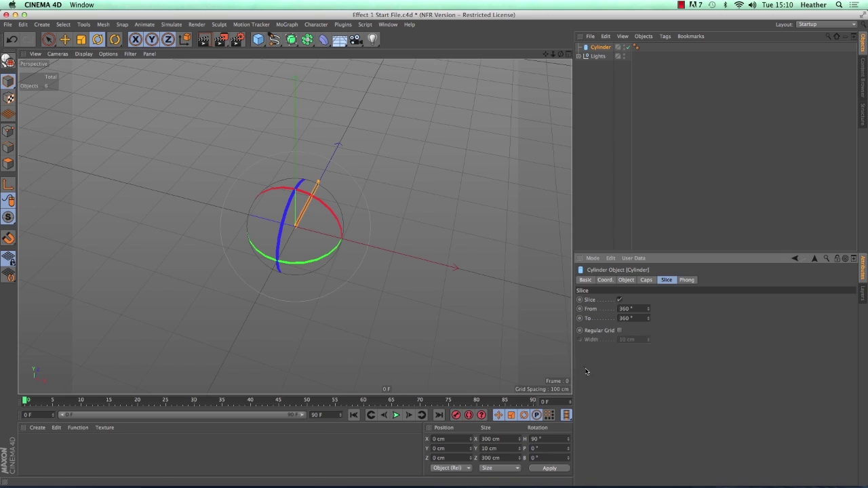
- Keyframe Slice To at 360° on frame 0 and 0° on frame 30, then scrub to check
left_click(580, 318)
left_click_drag(25, 401, 193, 415)
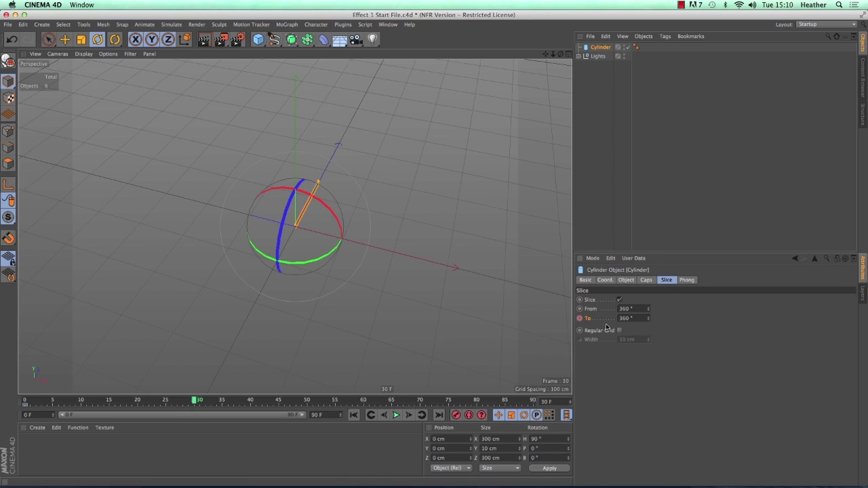
double_click(634, 318)
type("0")
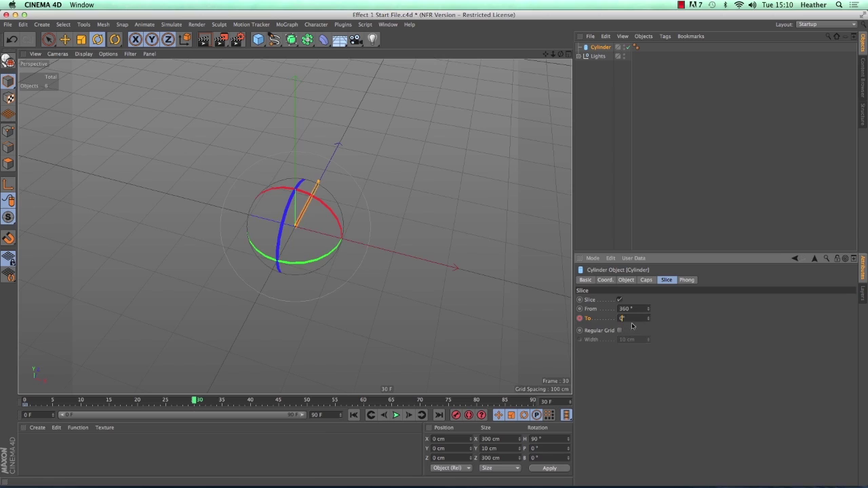
key("Return")
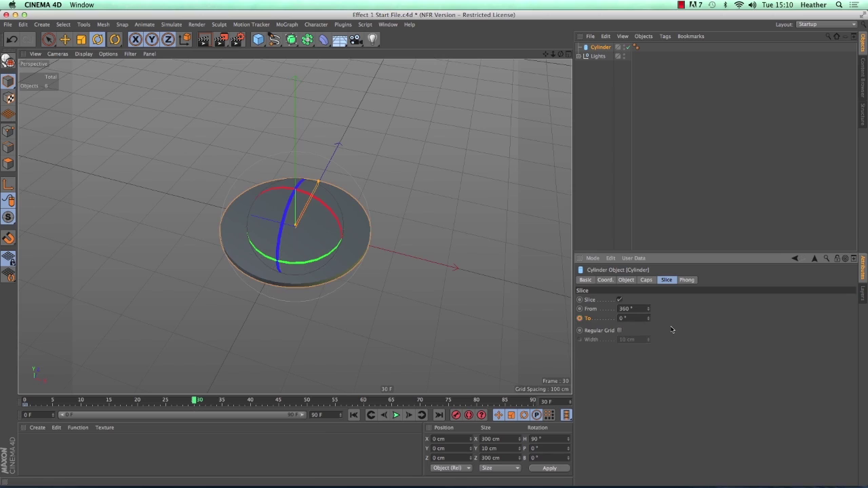
left_click(580, 318)
left_click(179, 401)
mouse_move(179, 401)
left_mouse_down()
mouse_move(27, 403)
mouse_move(195, 402)
left_mouse_up()
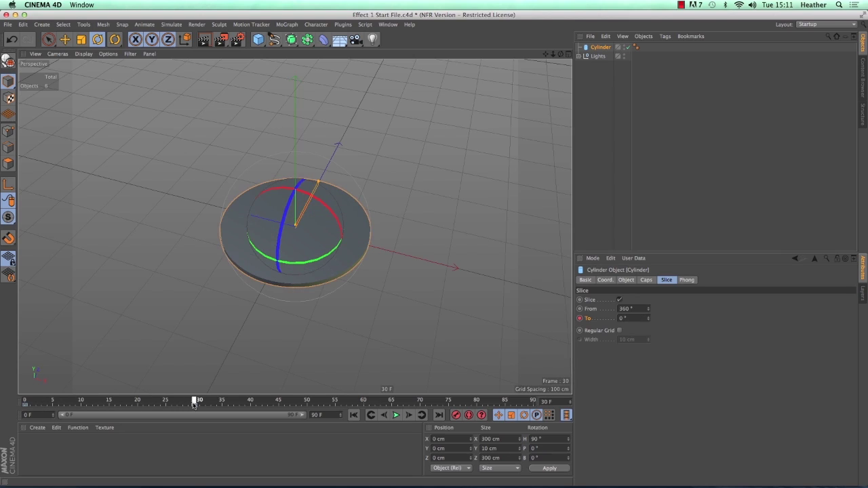
- Keyframe Slice From at its current value, then keyframe it at 0° on frame 60
left_click(580, 311)
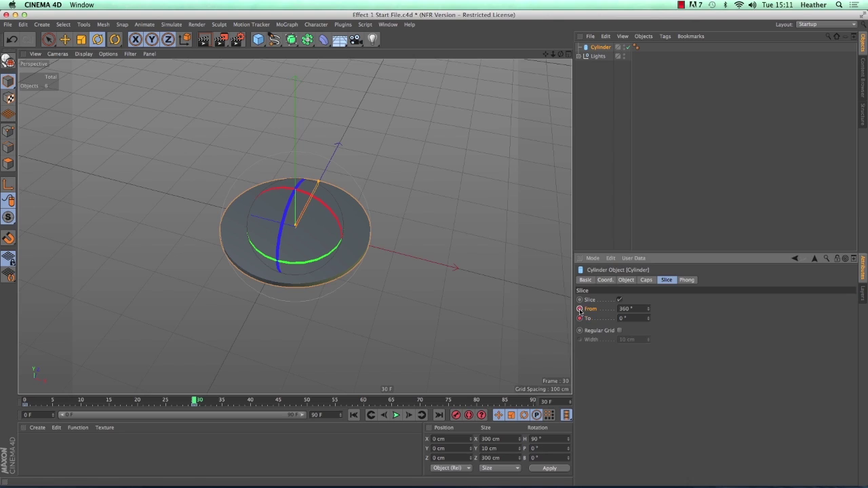
left_click_drag(197, 400, 367, 400)
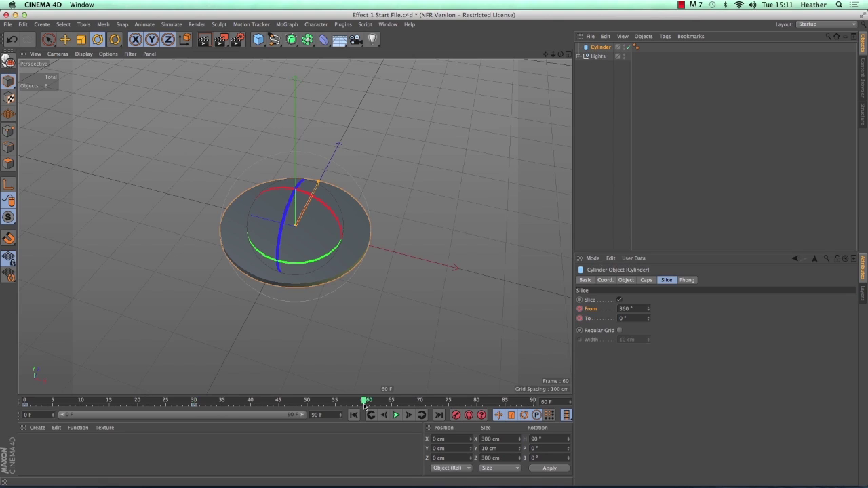
left_click(626, 309)
type("0")
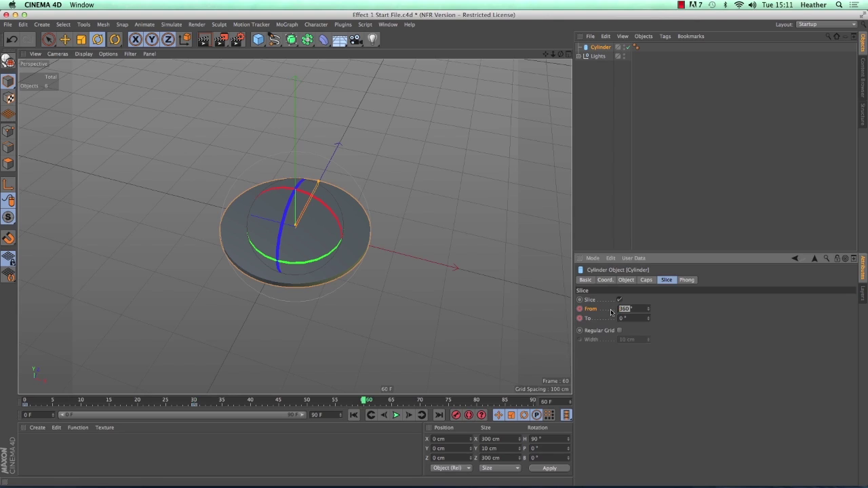
key("Return")
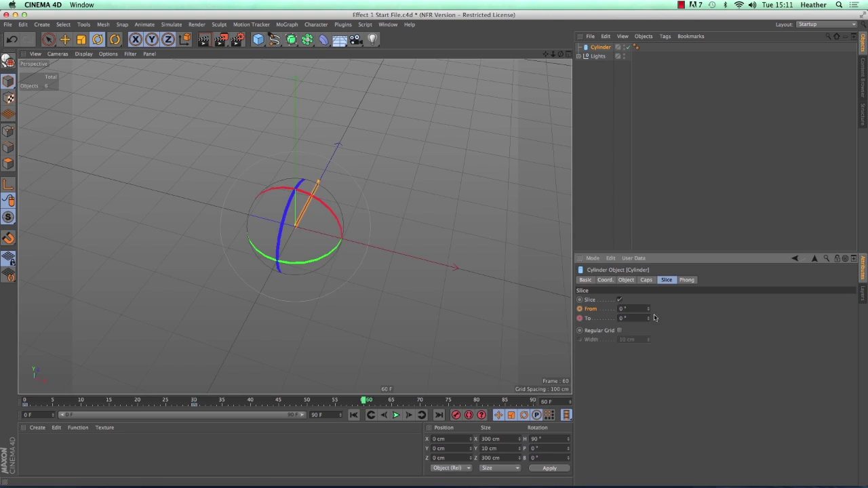
left_click(579, 309)
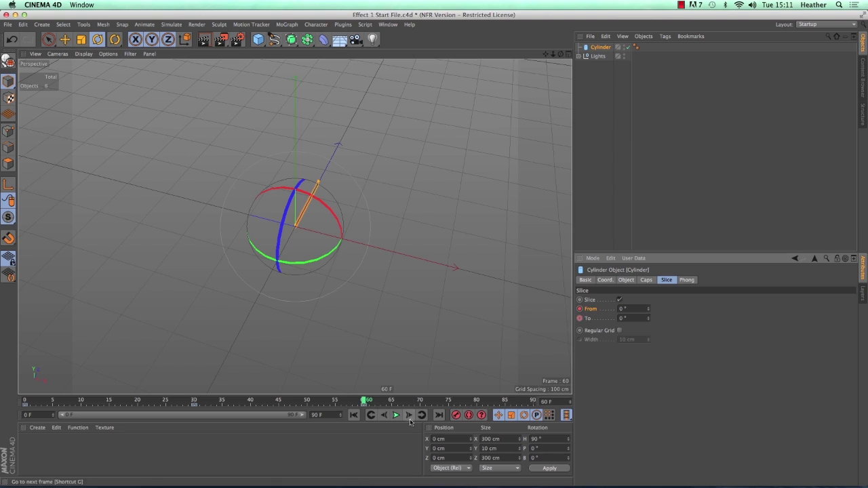
- Play the slice animation and stop it at frame 60
mouse_move(366, 400)
left_mouse_down()
mouse_move(24, 401)
mouse_move(364, 402)
left_mouse_up()
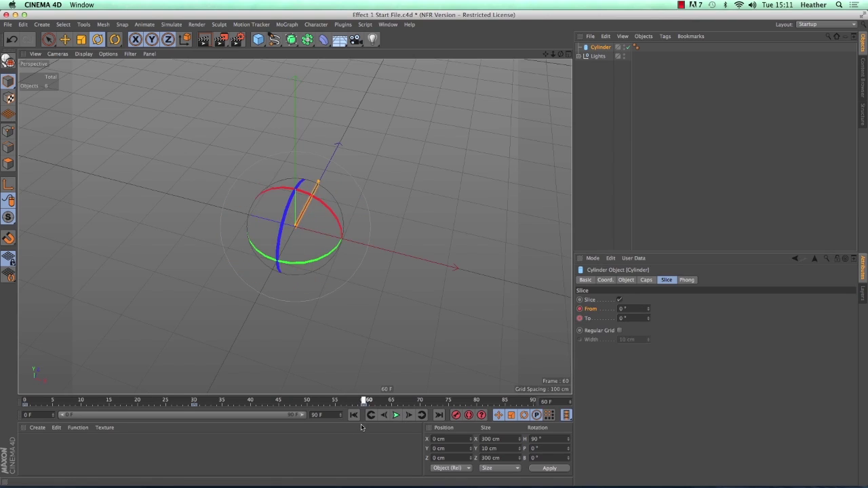
left_click(396, 416)
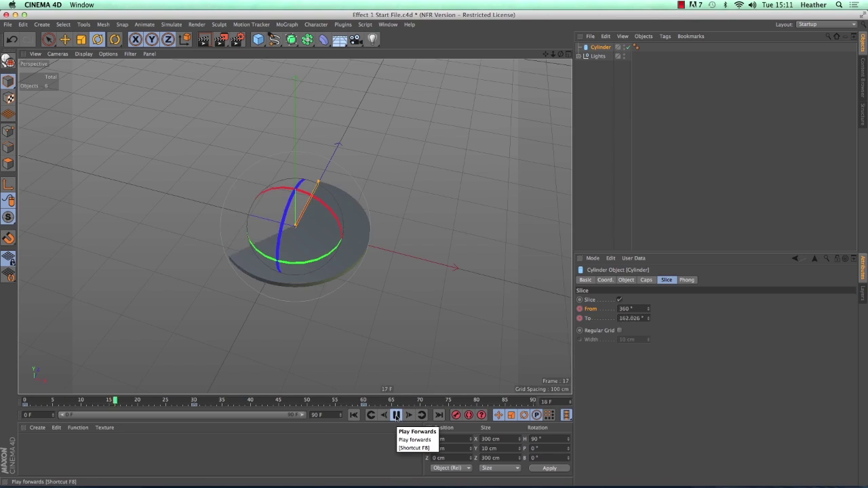
left_click(396, 415)
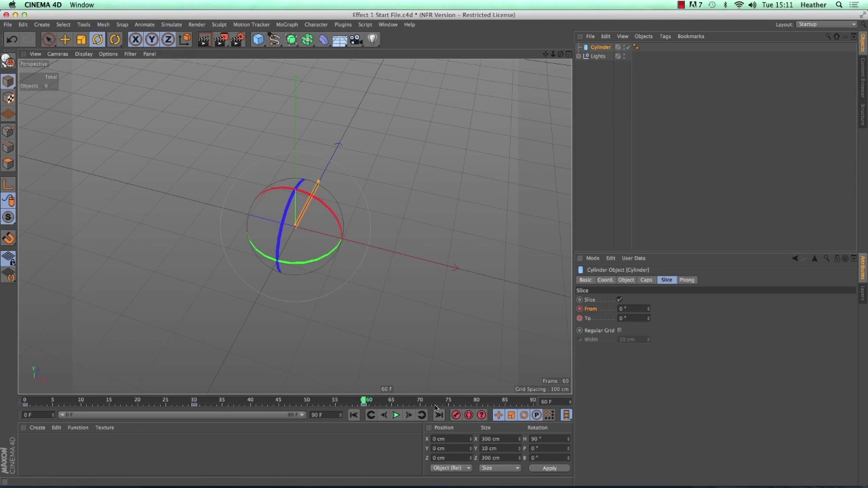
- Add a MoGraph Cloner and nest the Cylinder under it, giving three disc clones
left_click(287, 24)
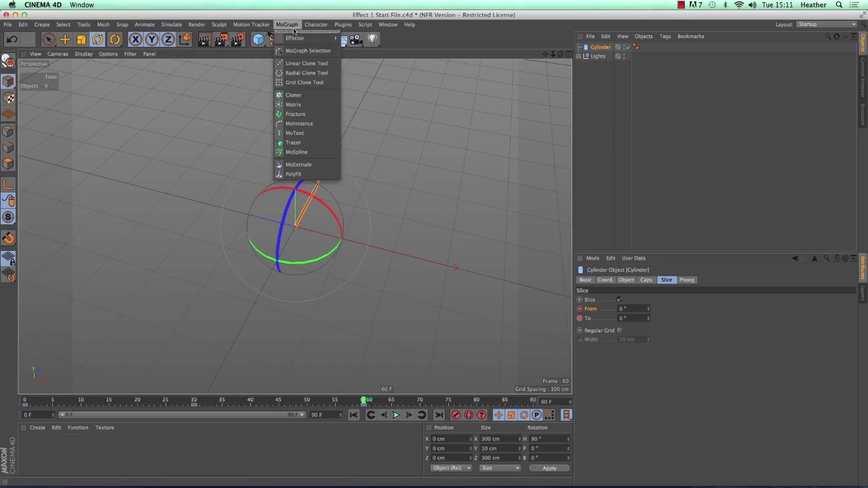
left_click(292, 98)
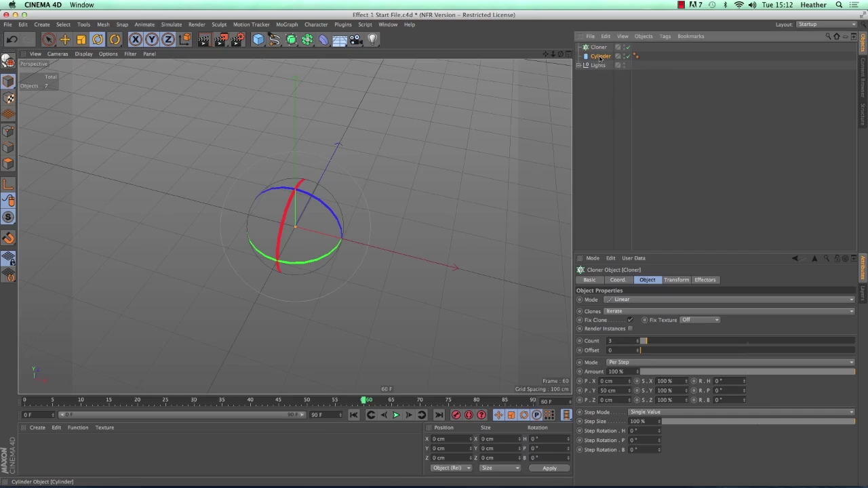
mouse_move(599, 59)
left_mouse_down()
mouse_move(614, 57)
mouse_move(602, 48)
left_mouse_up()
left_click_drag(602, 48, 602, 48)
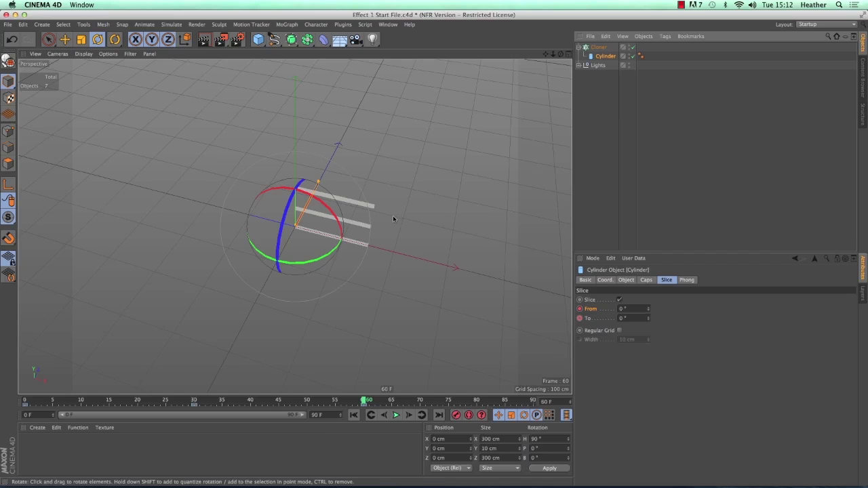
left_click_drag(560, 55, 560, 60)
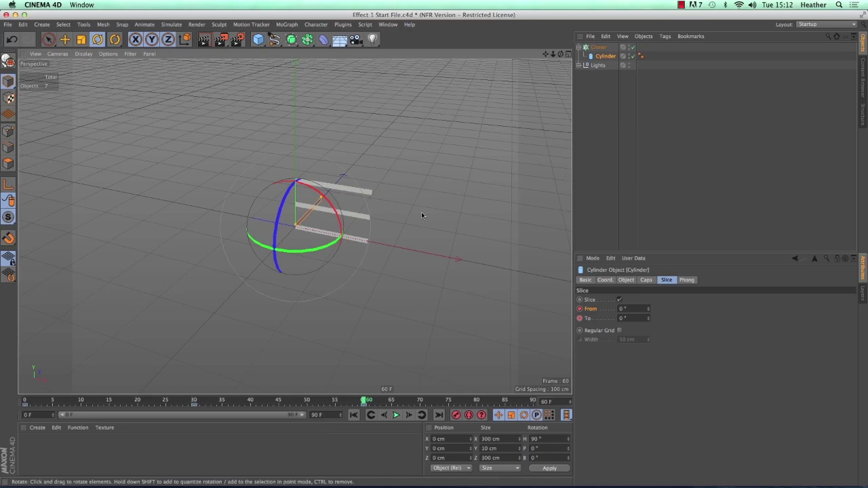
- Rotate the Cloner to a 90° heading (Rotation H 90°)
left_click(598, 47)
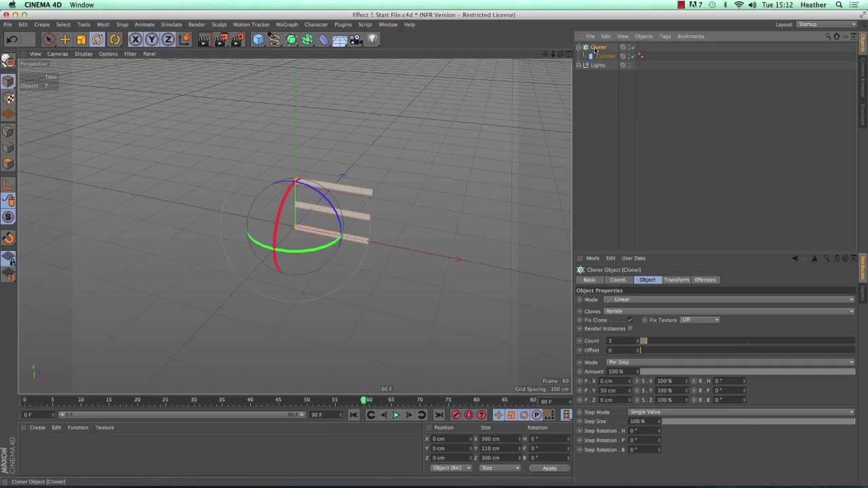
left_click(97, 39)
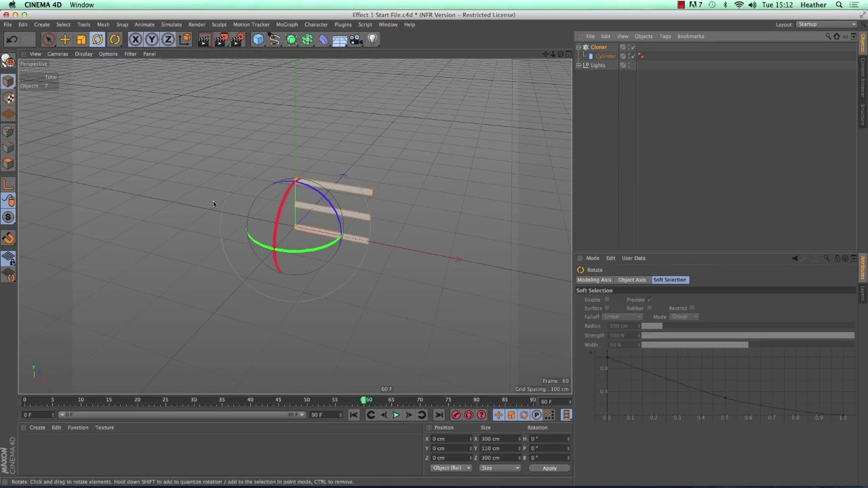
left_click_drag(284, 254, 346, 236)
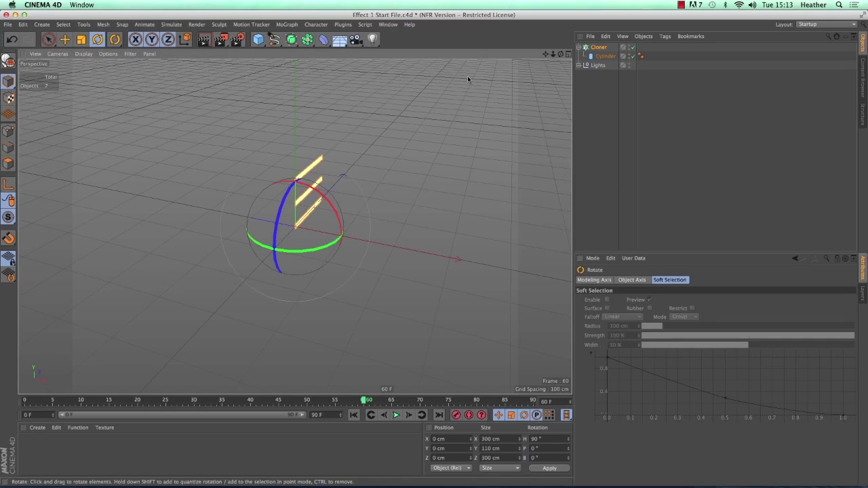
left_click(598, 47)
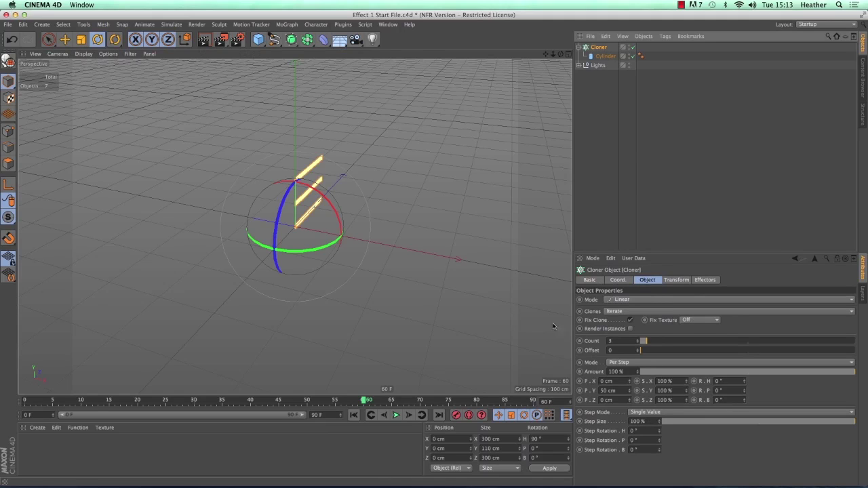
- Play the clone animation from frame 0, then stop it and rewind to the start
left_click(353, 415)
left_click(396, 414)
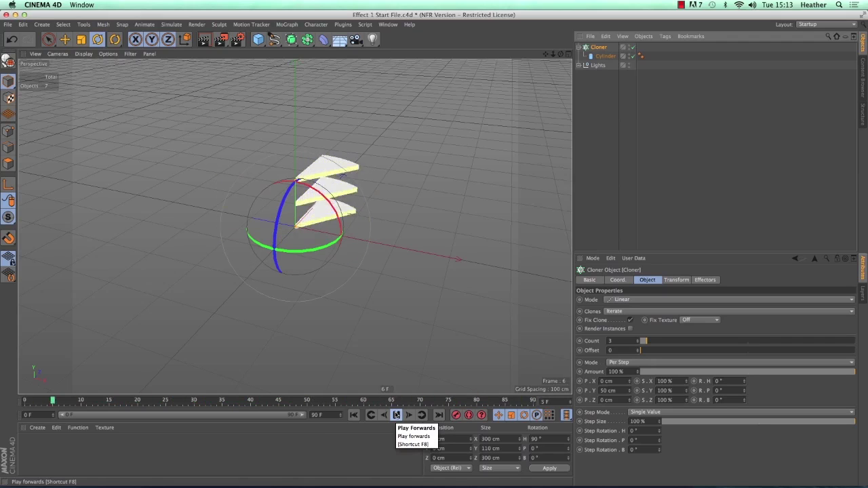
left_click(396, 415)
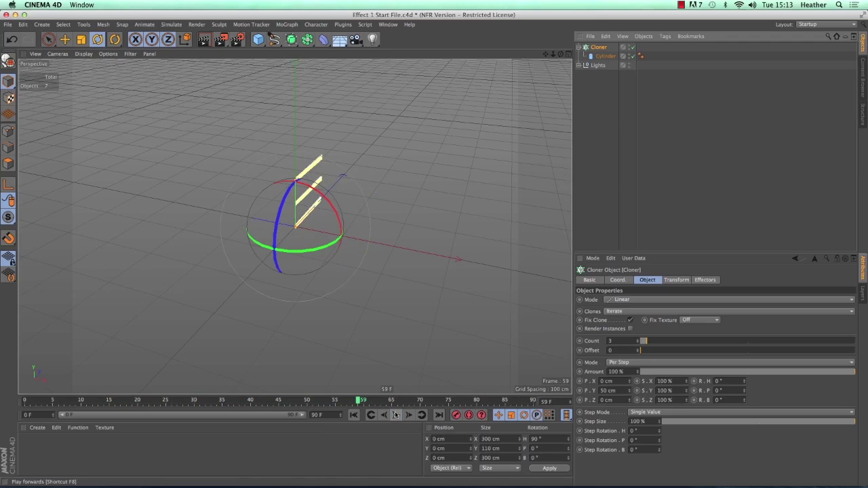
left_click(354, 415)
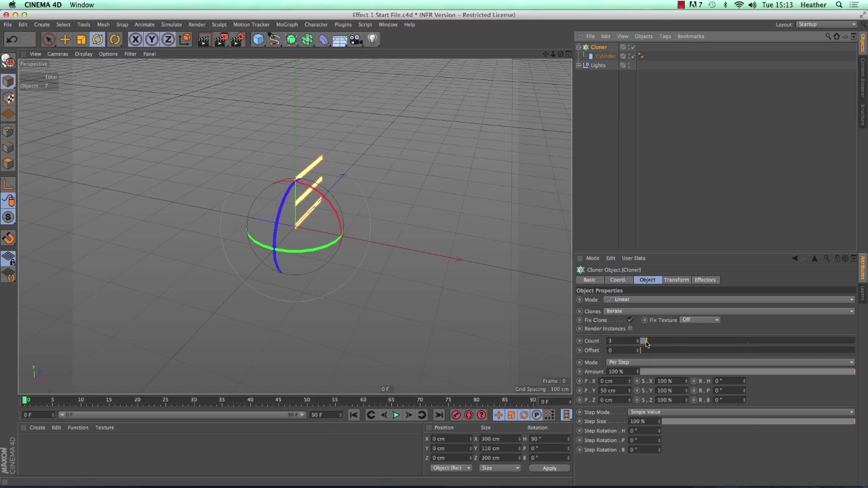
- Set the Cloner's P.Y spacing to 10 cm and orbit to a lower front view
mouse_move(645, 344)
left_mouse_down()
mouse_move(656, 343)
mouse_move(648, 344)
left_mouse_up()
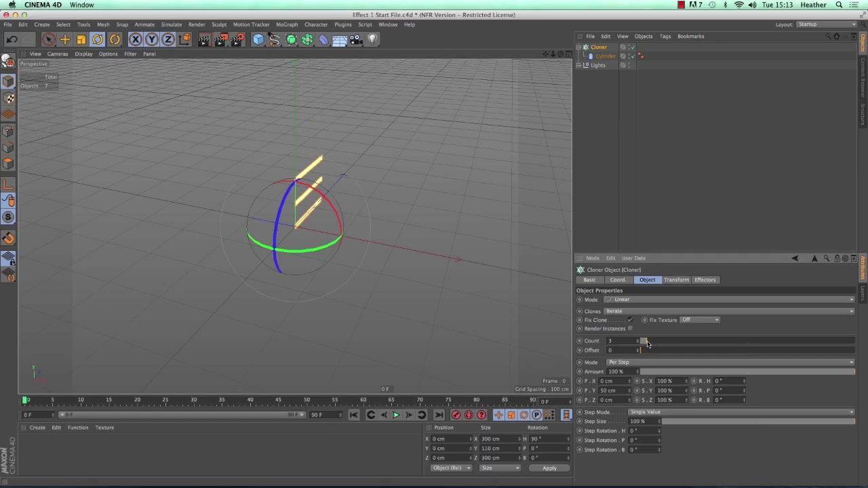
left_click(604, 343)
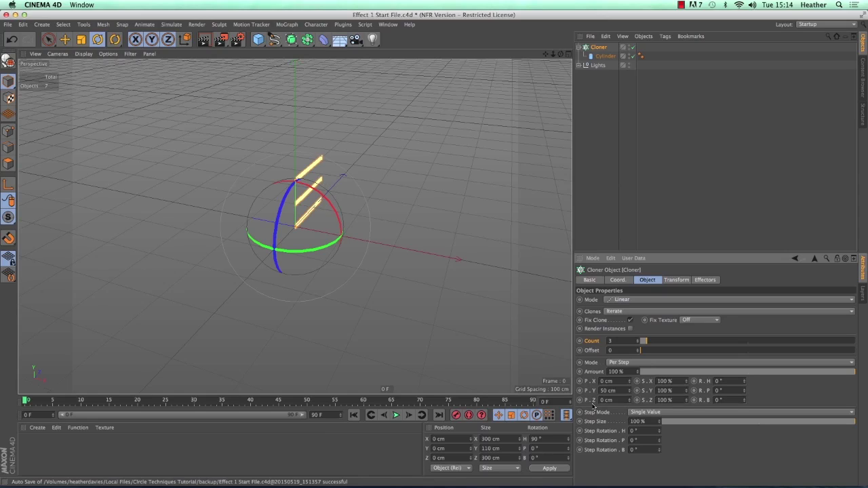
double_click(603, 391)
type("50")
type("10")
key("Return")
left_click_drag(560, 53, 537, 90)
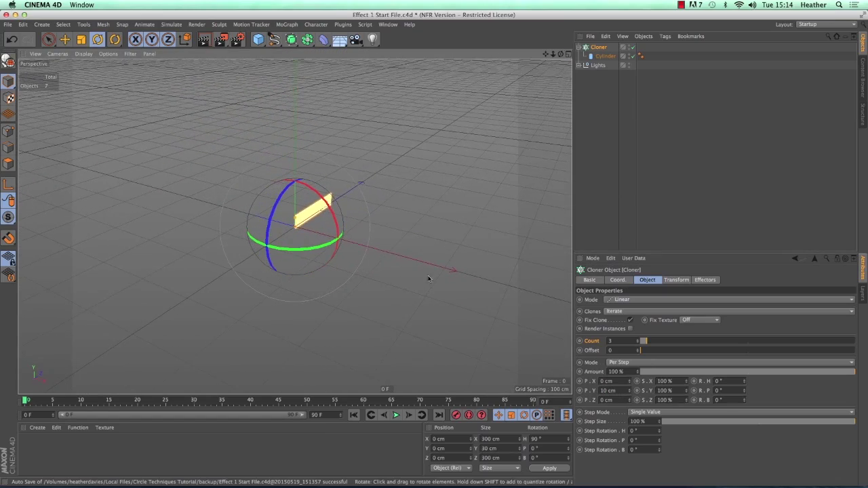
- Play the tightly stacked clone animation, stop it and return to frame 0
left_click(395, 415)
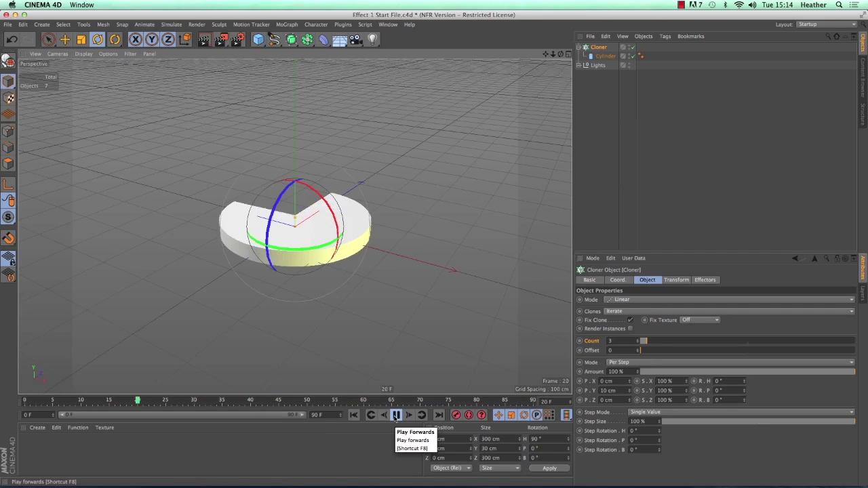
left_click(395, 415)
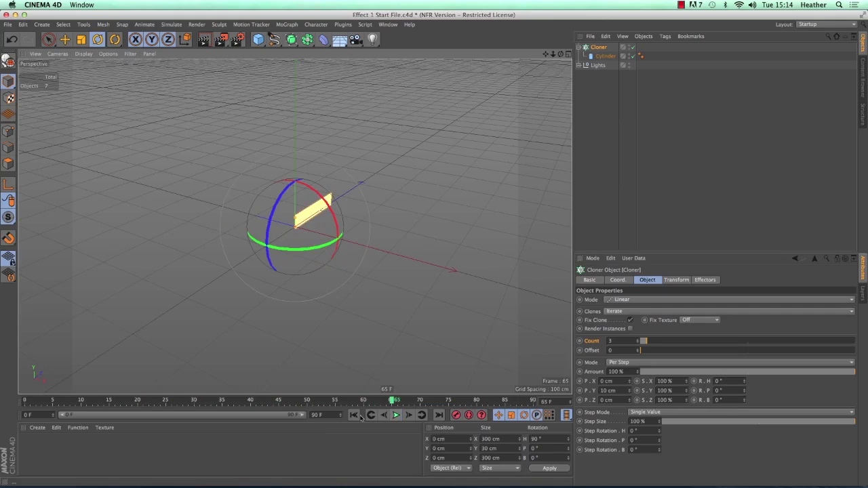
left_click(353, 414)
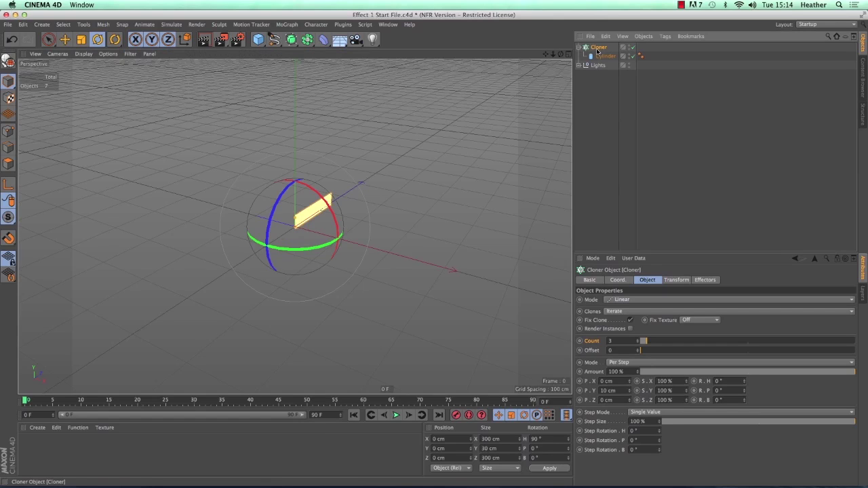
- Add a MoGraph Step effector to the Cloner's clones and orbit to a level view
left_click(286, 25)
mouse_move(286, 38)
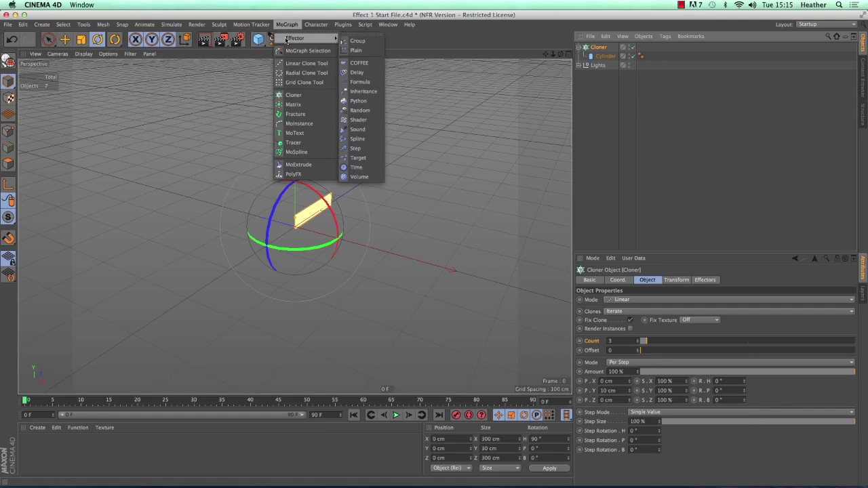
left_click(356, 148)
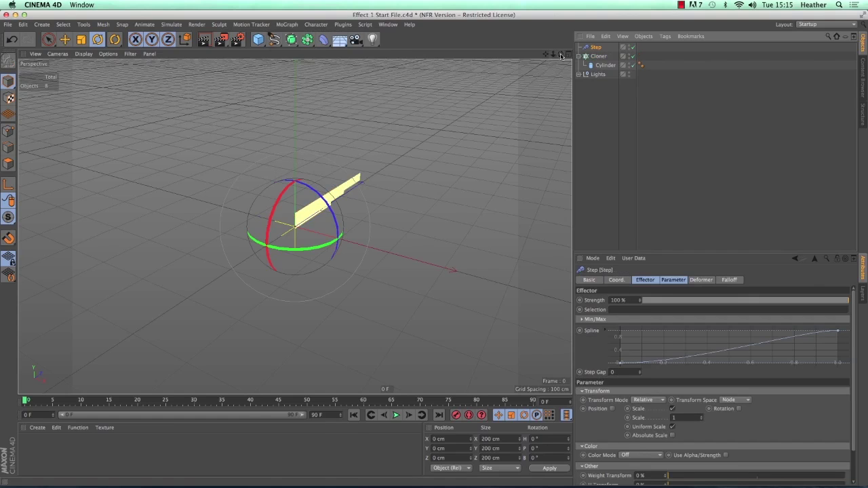
mouse_move(562, 54)
left_mouse_down()
mouse_move(529, 41)
mouse_move(563, 56)
left_mouse_up()
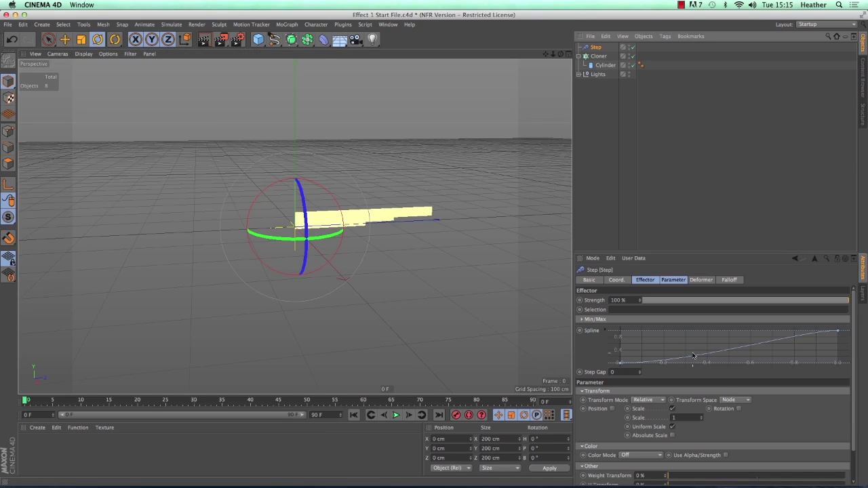
- Enter a -0.5 scale in the Step effector's transform parameters and zoom in on the clone stack
left_click(672, 280)
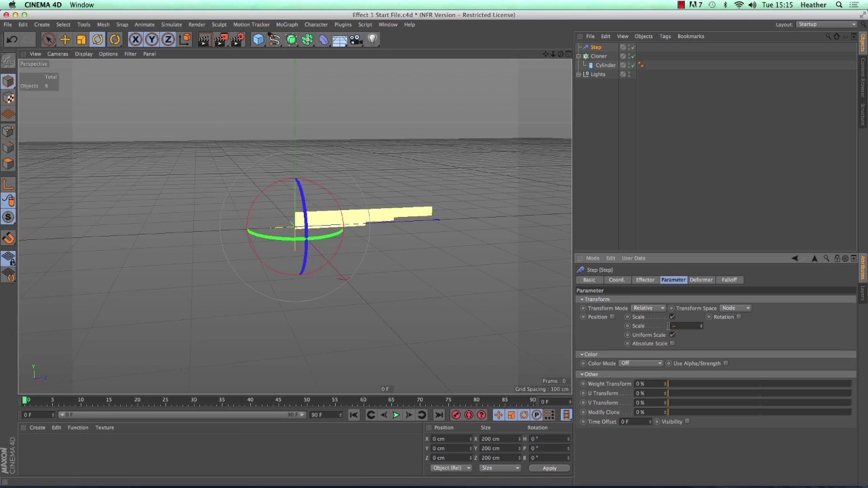
key("Return")
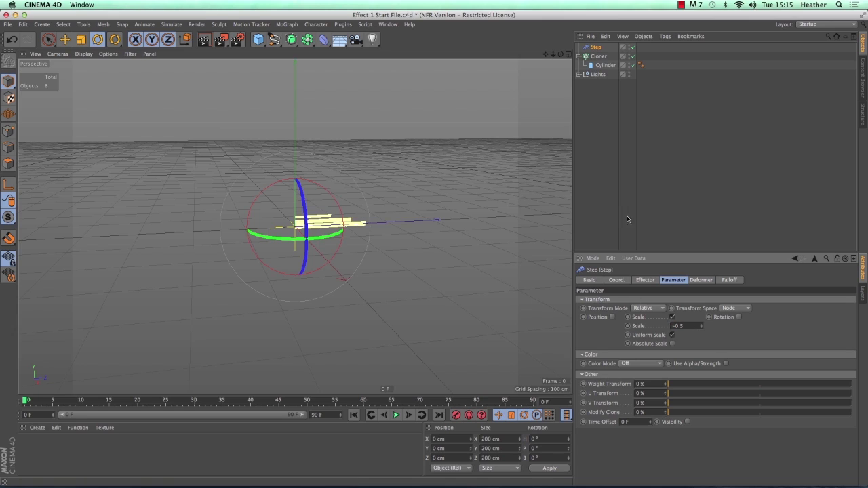
mouse_move(552, 52)
left_mouse_down()
mouse_move(580, 51)
mouse_move(546, 76)
left_mouse_up()
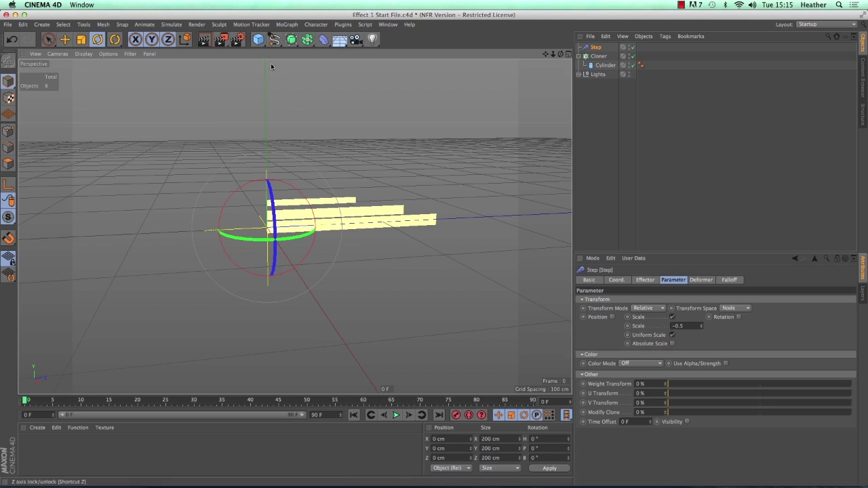
left_click(64, 38)
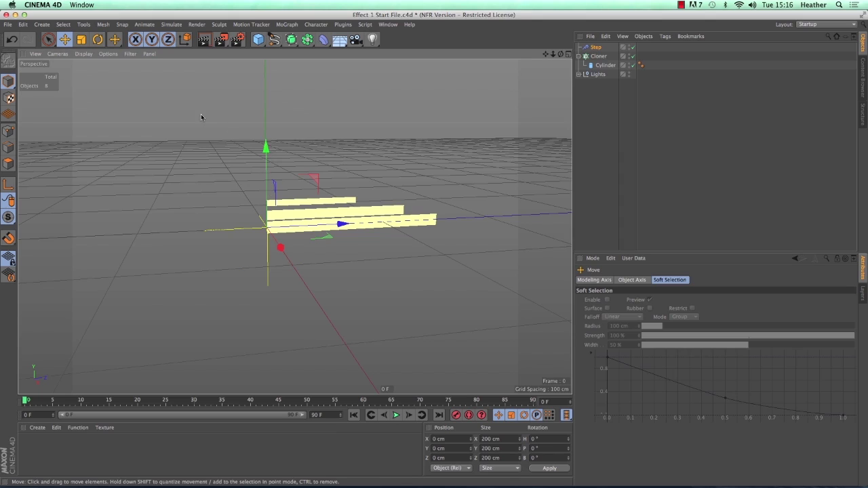
- Turn off Uniform Scale and set the Step effector's S.X and S.Z to -0.5
left_click(595, 47)
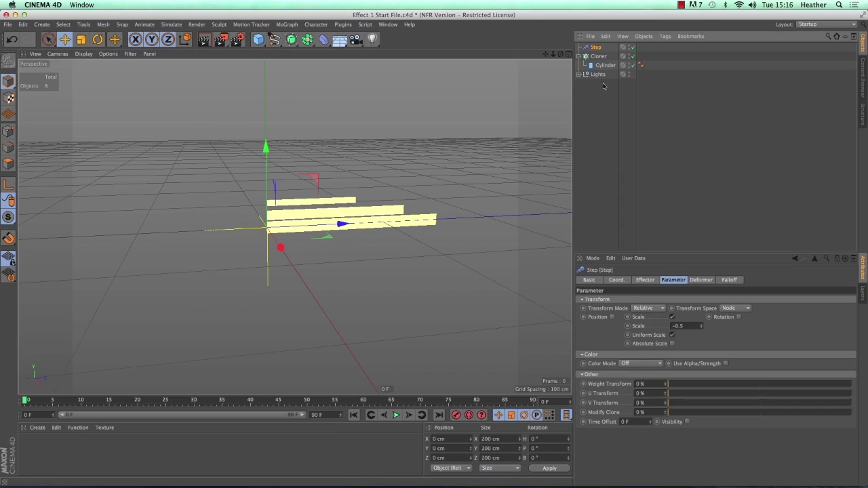
left_click(672, 335)
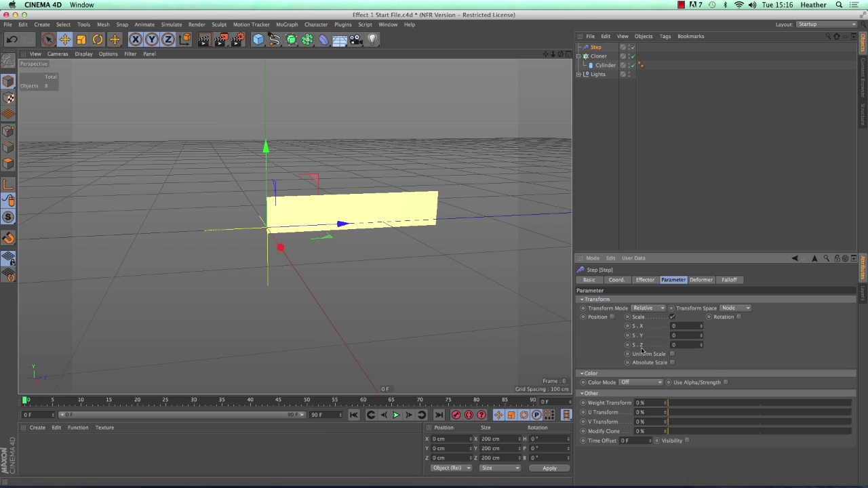
type("-.5")
left_click(673, 344)
type("-.5")
key("Return")
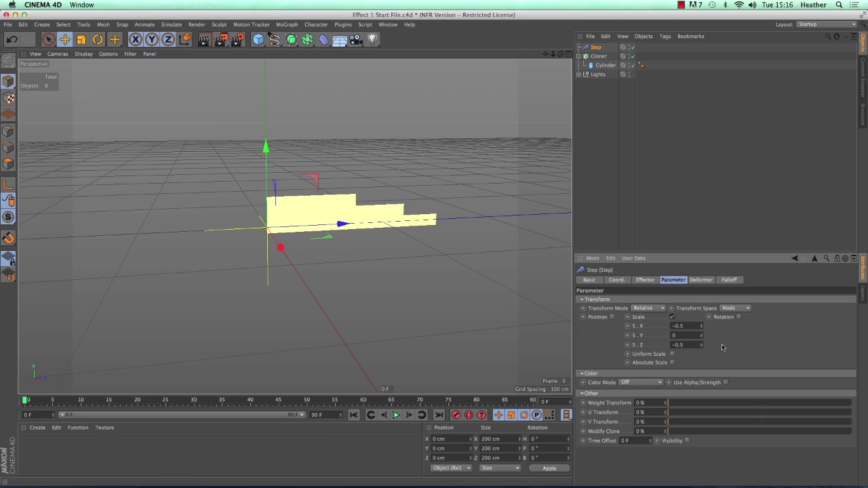
left_click_drag(560, 53, 558, 87)
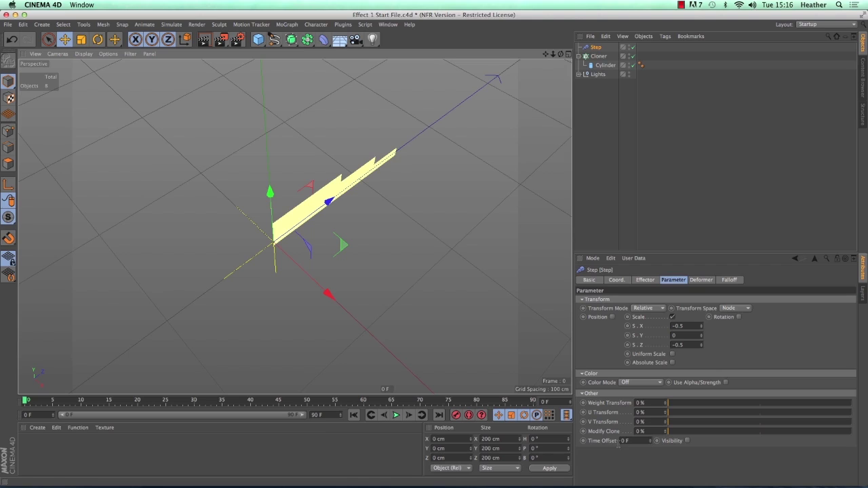
- Set Step Time Offset to 30 F, preview playback, and enable rotation with heading -360°
left_click_drag(621, 441, 630, 460)
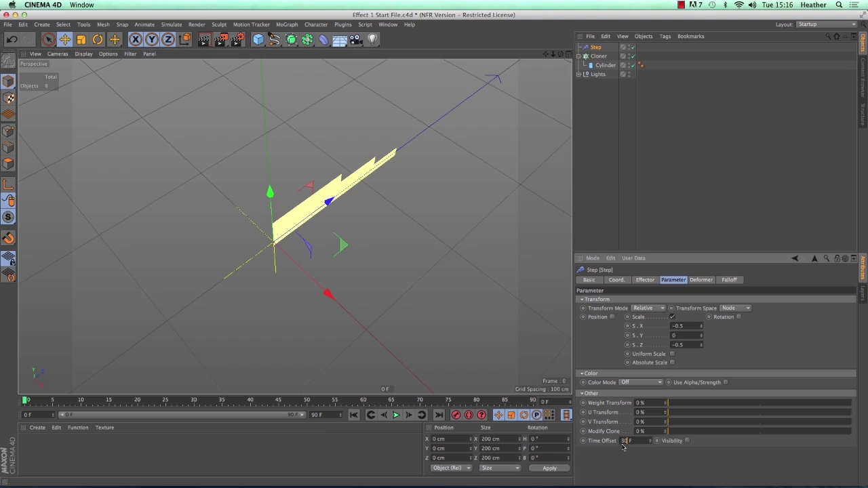
left_click(395, 415)
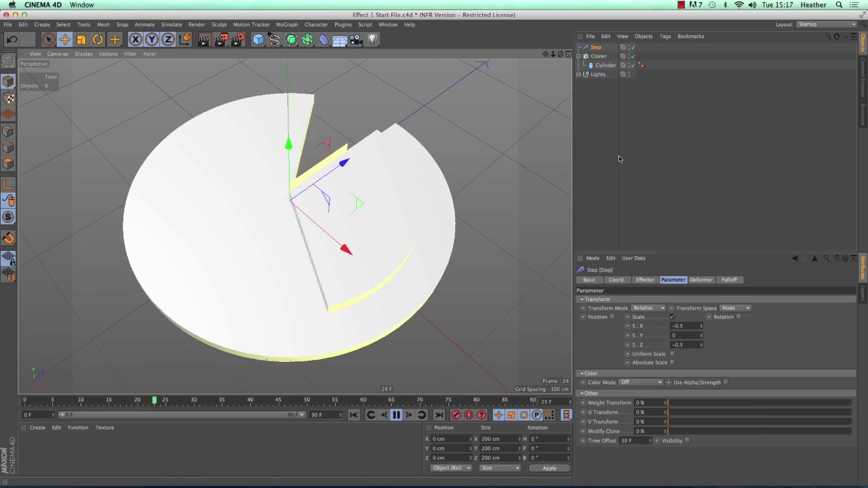
left_click(738, 317)
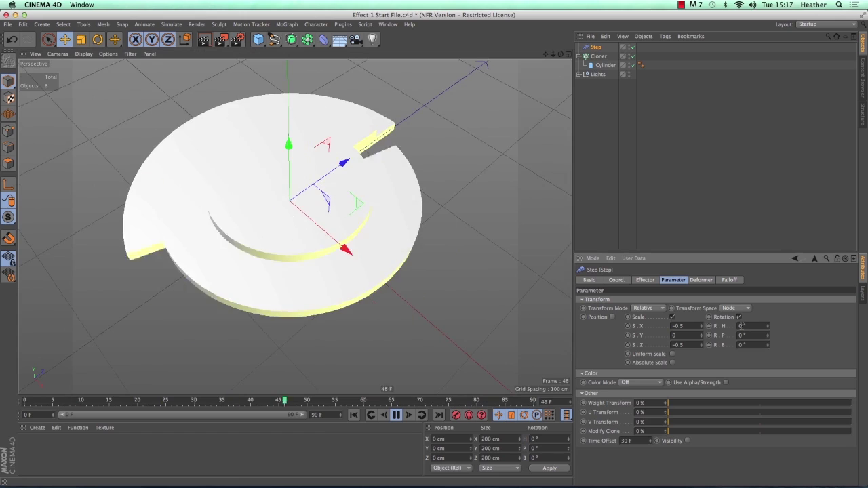
left_click(740, 326)
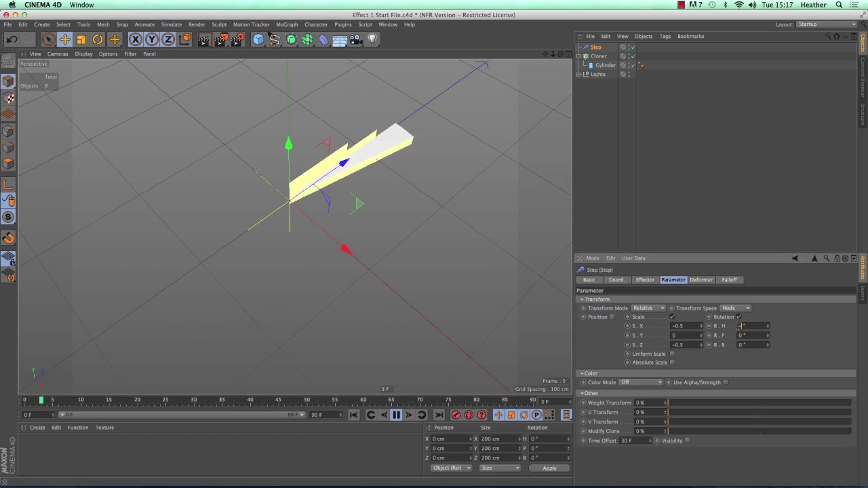
type("-360")
key("Return")
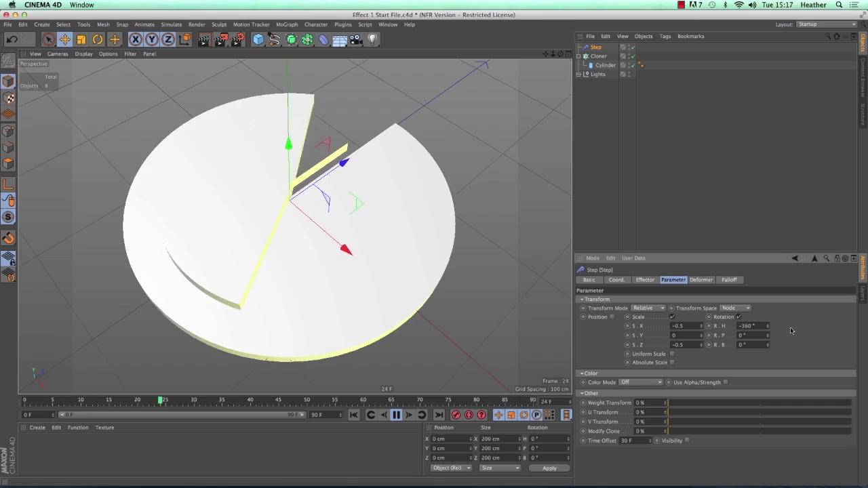
- Pause playback, rewind to frame 0, and select the Cylinder to show its Slice settings
left_click(397, 416)
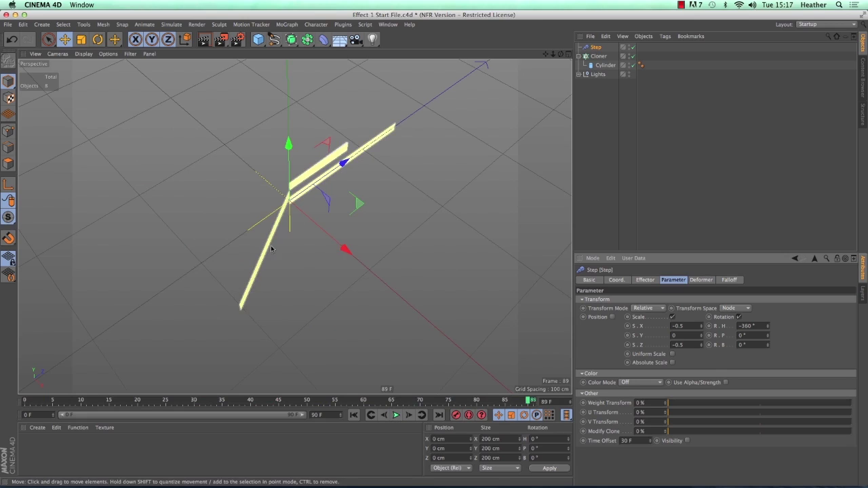
left_click(354, 415)
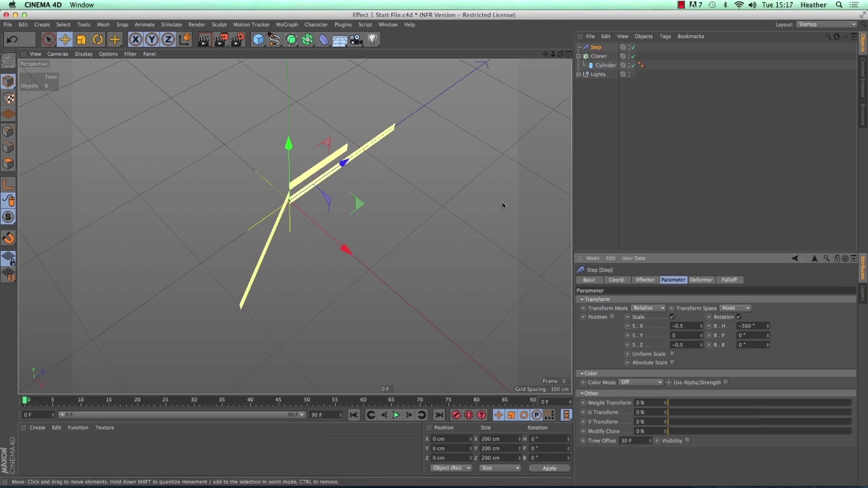
left_click(607, 65)
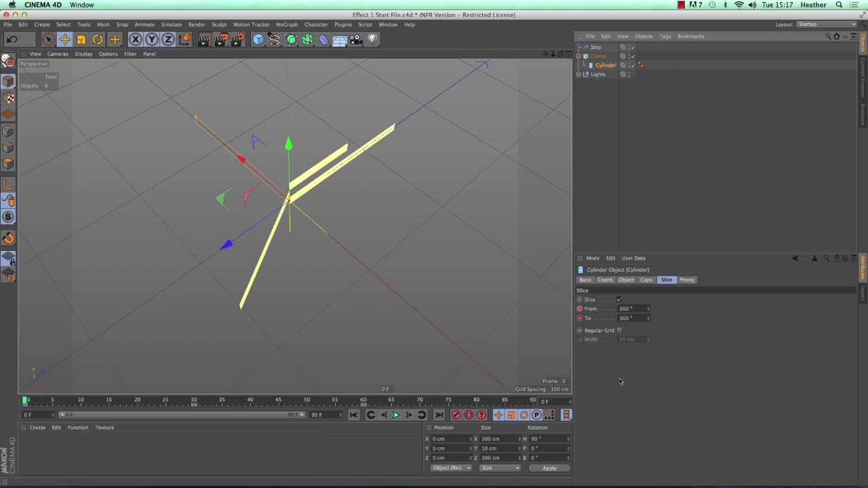
- Keyframe the Cylinder's Enabled option off at frame 0 and on at frame 1
left_click(585, 280)
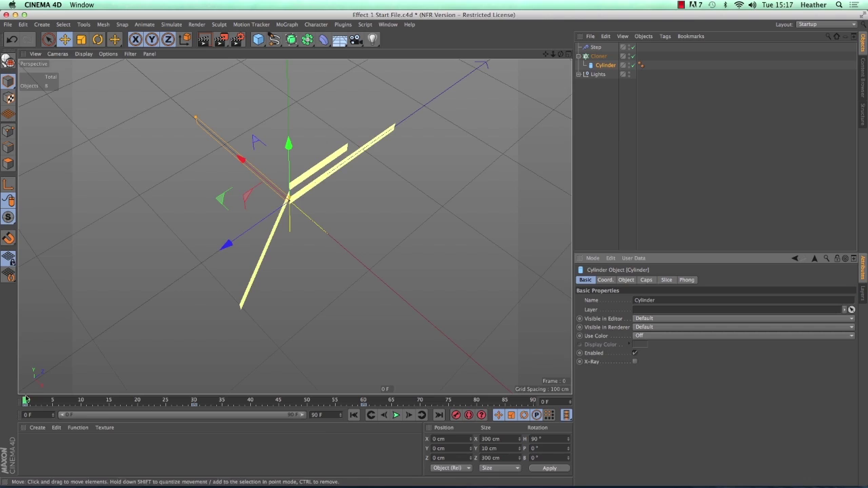
left_click(635, 353)
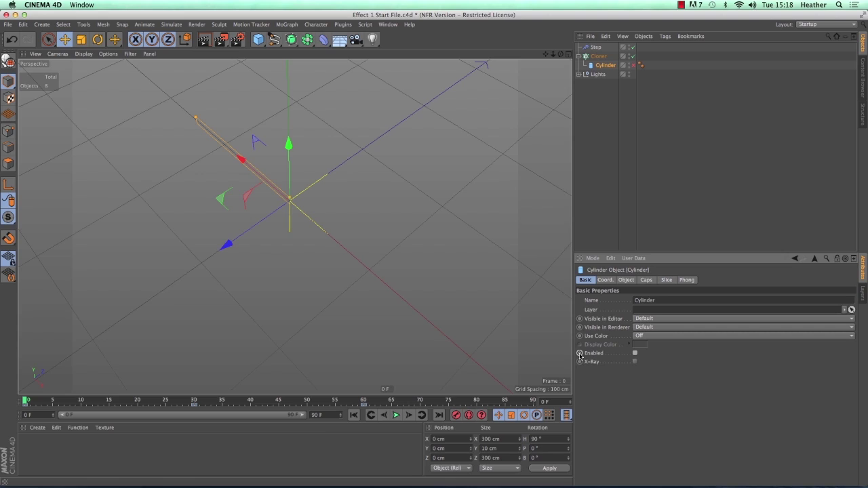
left_click(579, 354)
left_click(409, 415)
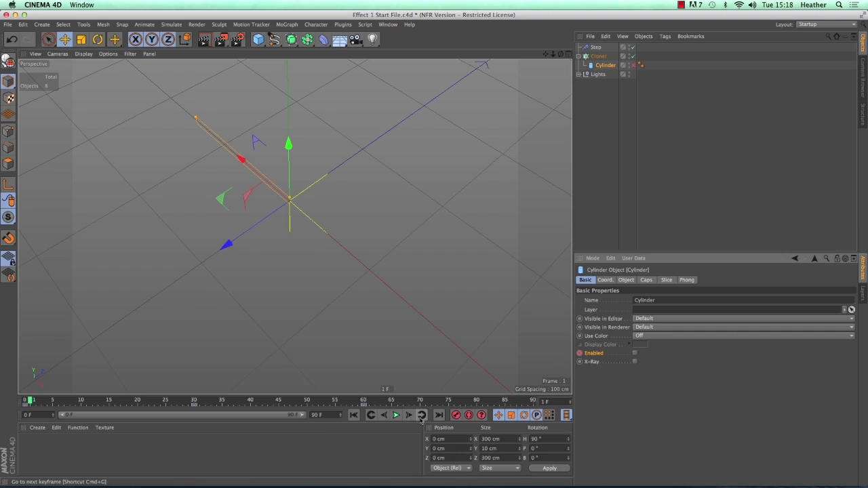
left_click(635, 353)
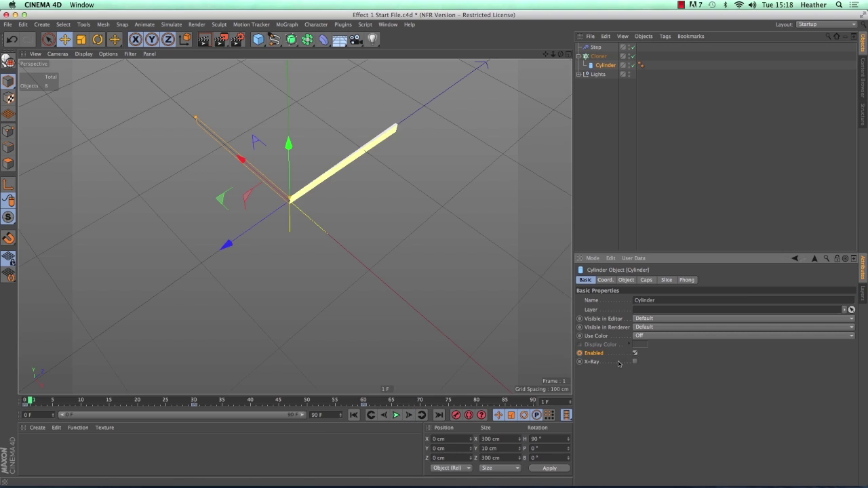
left_click(580, 354, "ctrl")
- Keyframe Enabled on at frame 60 and switch the Cylinder off at frame 61
left_click_drag(34, 401, 366, 411)
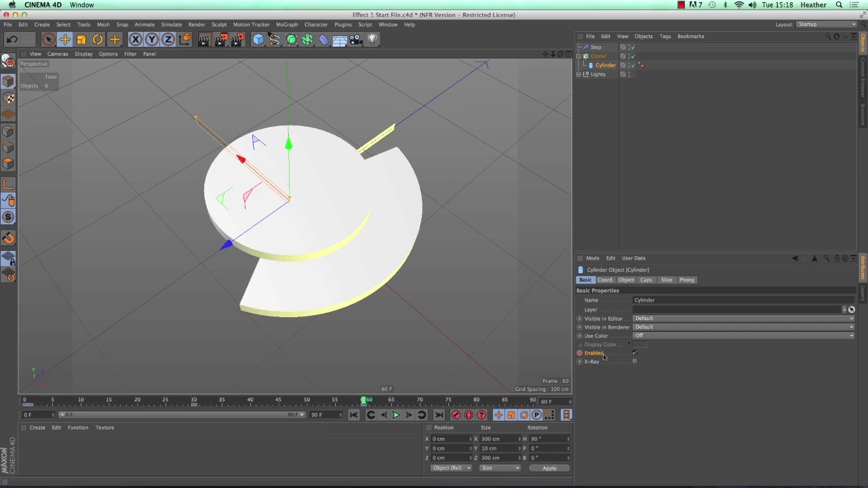
left_click(580, 353)
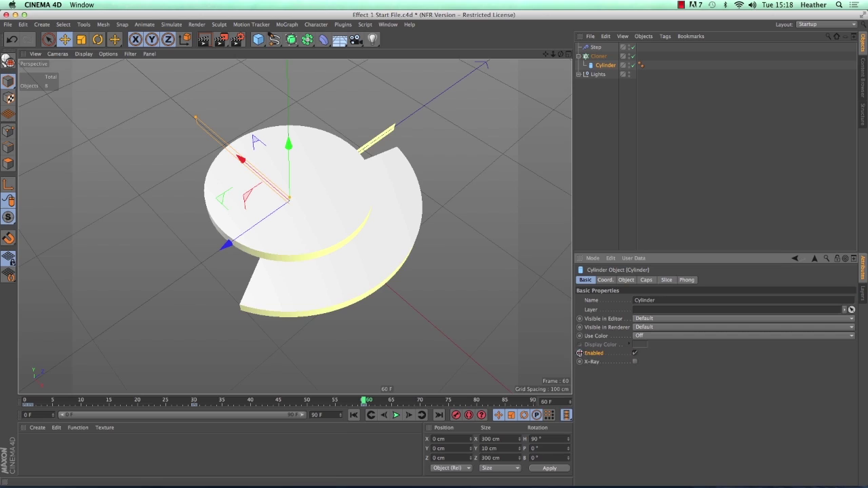
left_click(408, 415)
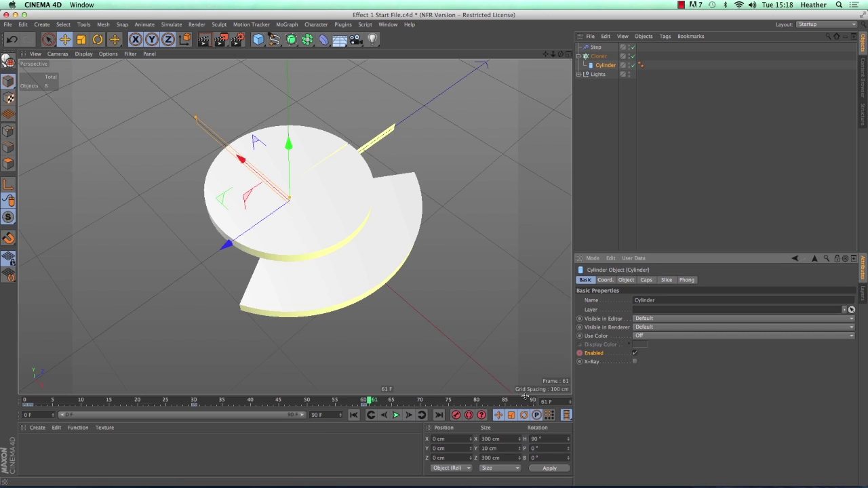
left_click(636, 353)
- Play the animation from the start to check the visibility timing, then stop it
left_click(354, 415)
left_click(396, 415)
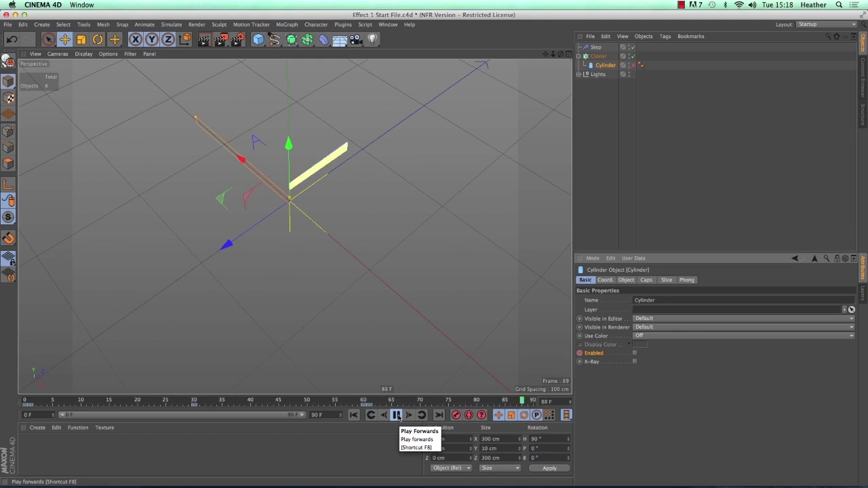
left_click(396, 415)
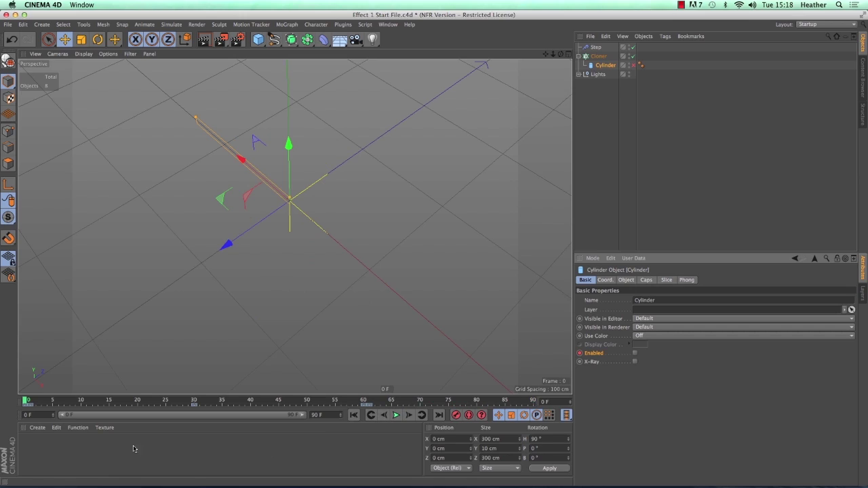
- Create a new material and load a MoGraph Multi Shader into its Color texture
double_click(41, 452)
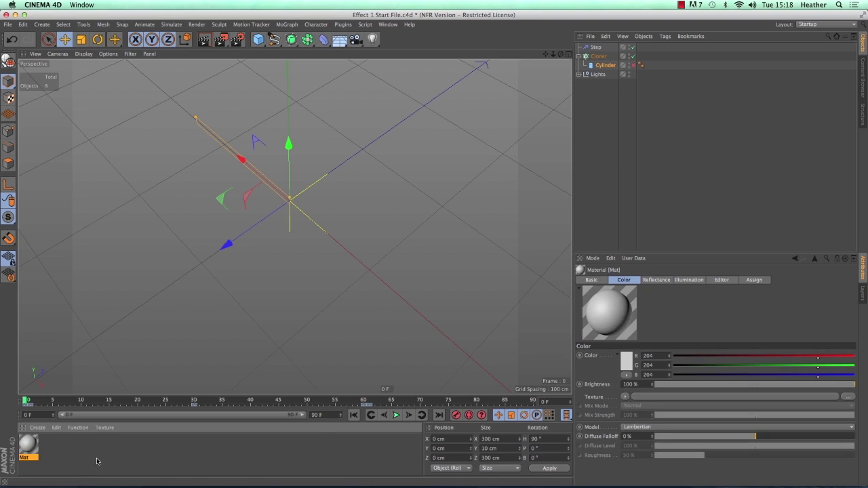
double_click(27, 445)
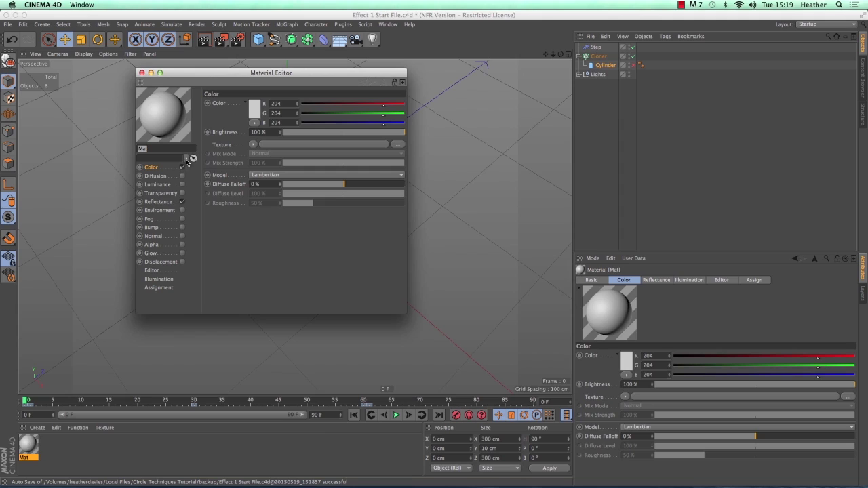
left_click(252, 145)
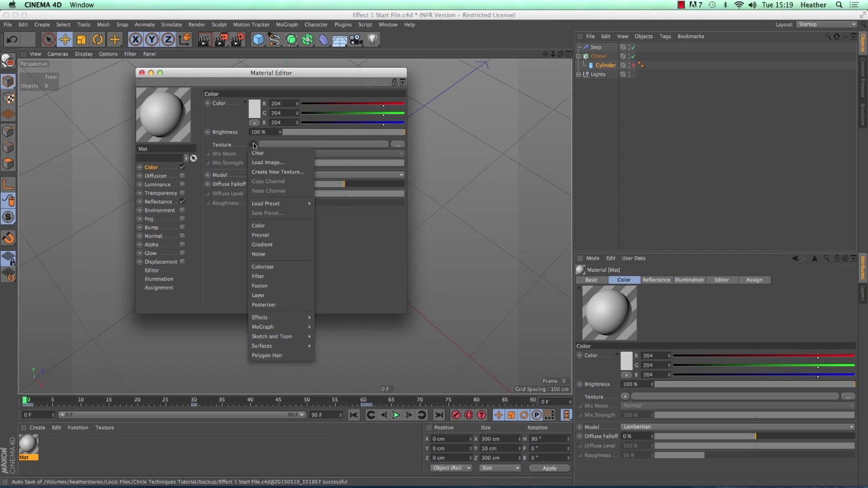
mouse_move(274, 327)
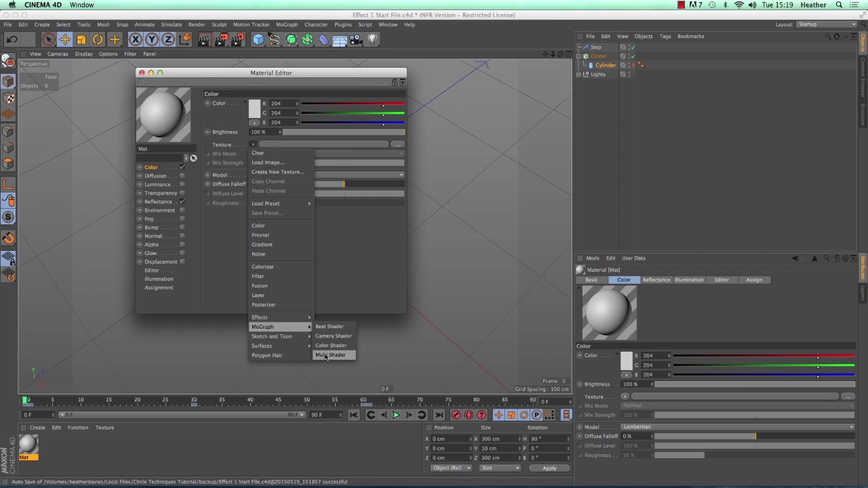
left_click(326, 355)
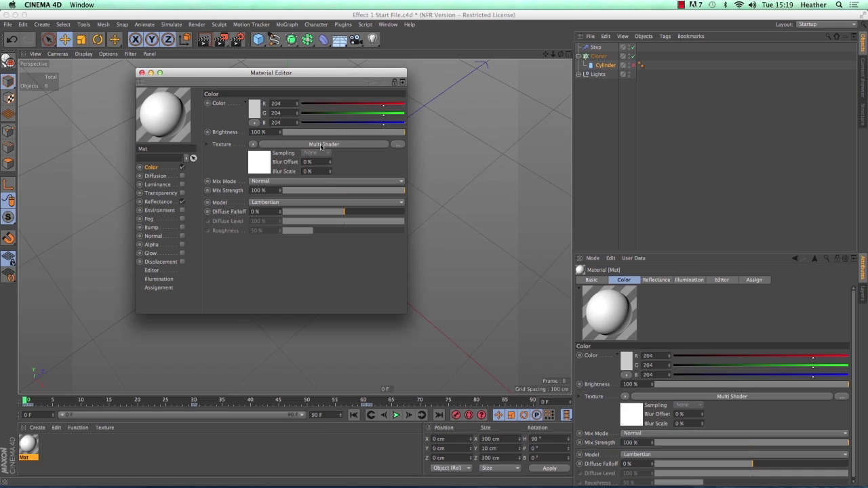
- Add a third Multi Shader slot and make the first slot a magenta Color shader
left_click(256, 167)
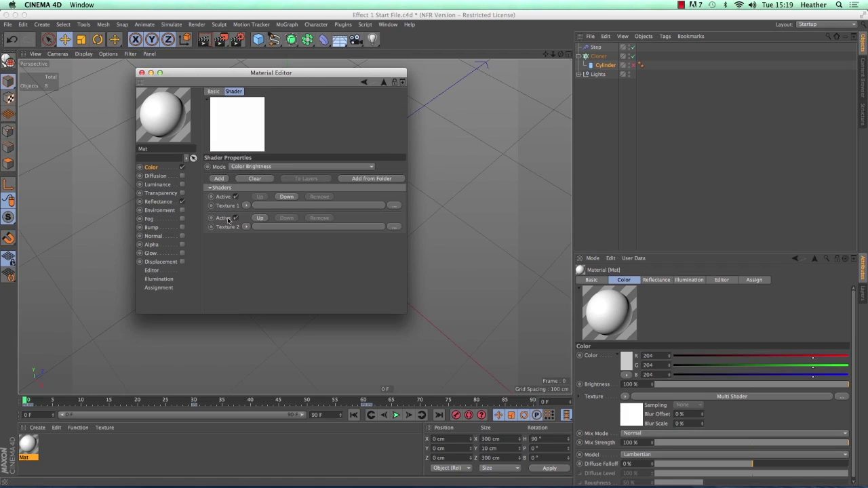
left_click(219, 179)
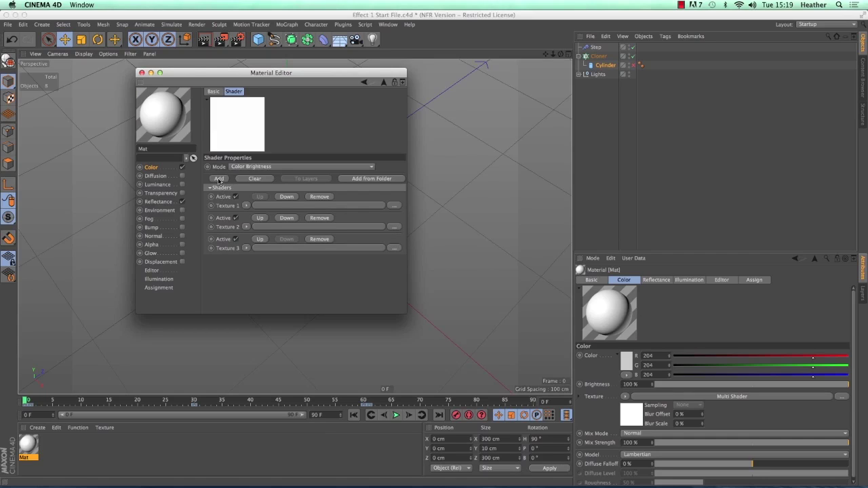
left_click(245, 206)
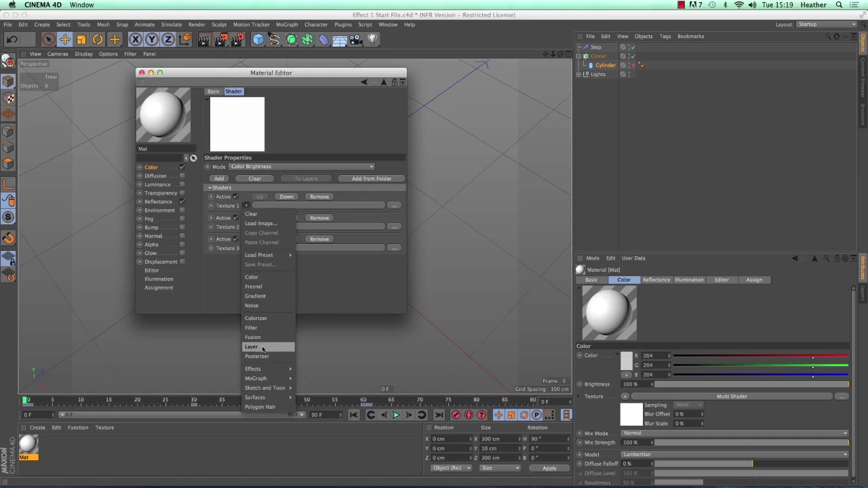
left_click(257, 277)
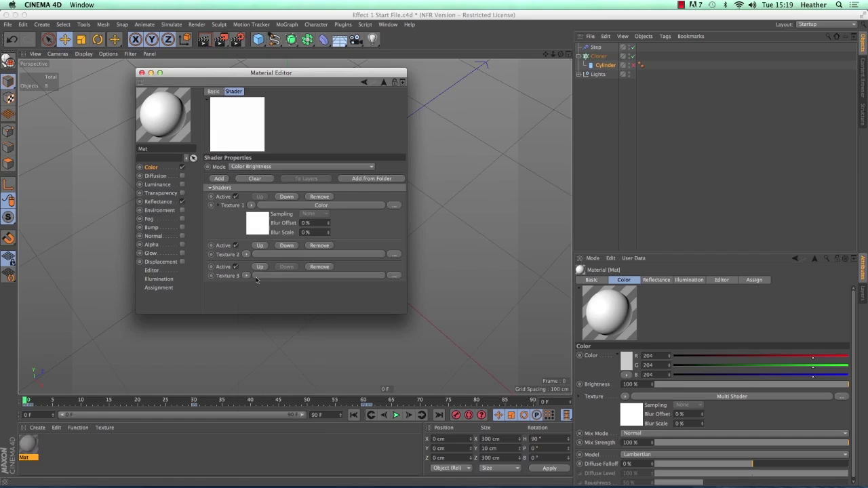
left_click(262, 222)
left_click(313, 177)
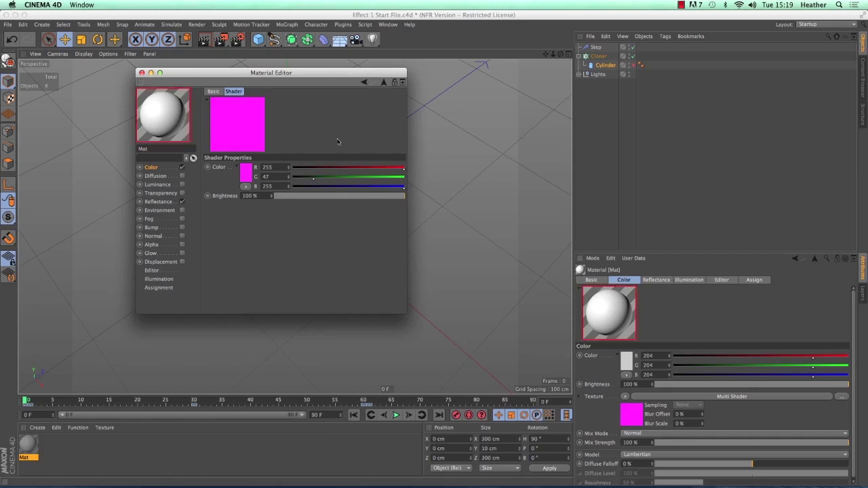
left_click(383, 82)
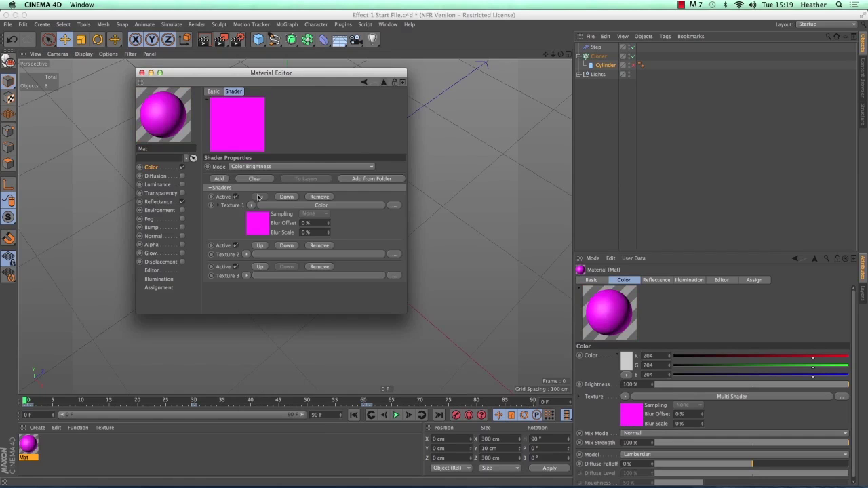
- Give the second Multi Shader slot a cyan Color shader
left_click(247, 255)
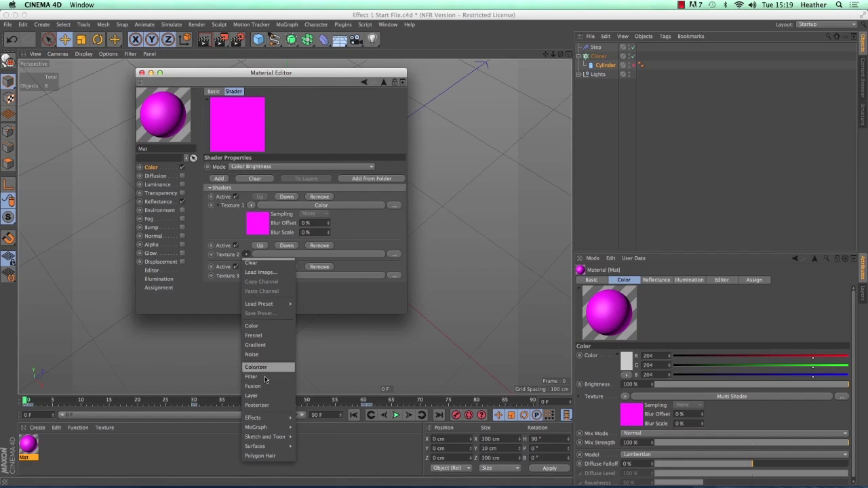
left_click(271, 331)
left_click(260, 278)
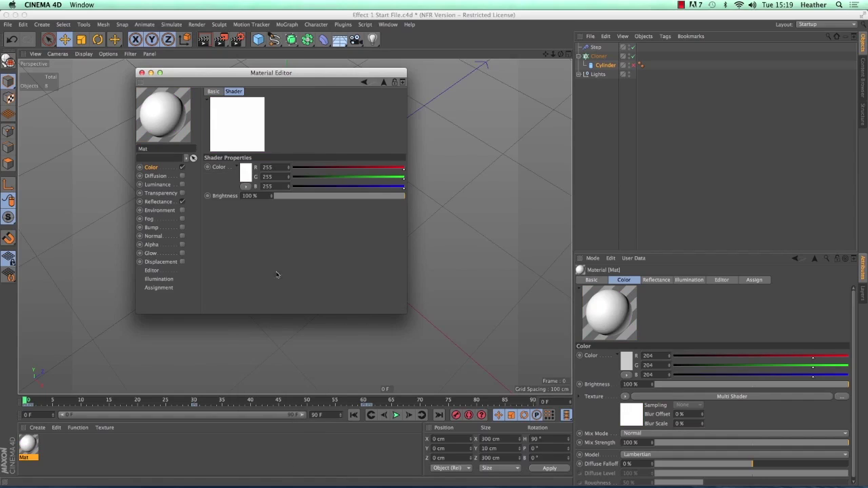
left_click_drag(369, 168, 324, 168)
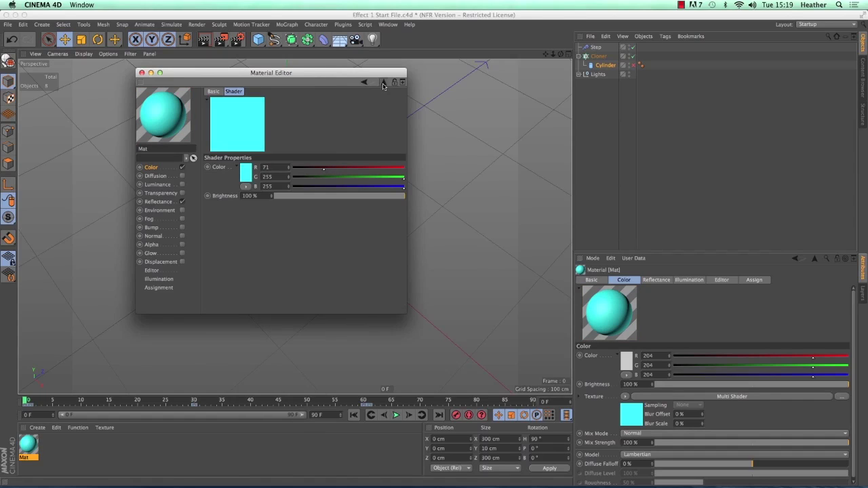
left_click(383, 83)
- Give the third slot a blue Color shader (R 42, G 21, B 255)
left_click(247, 303)
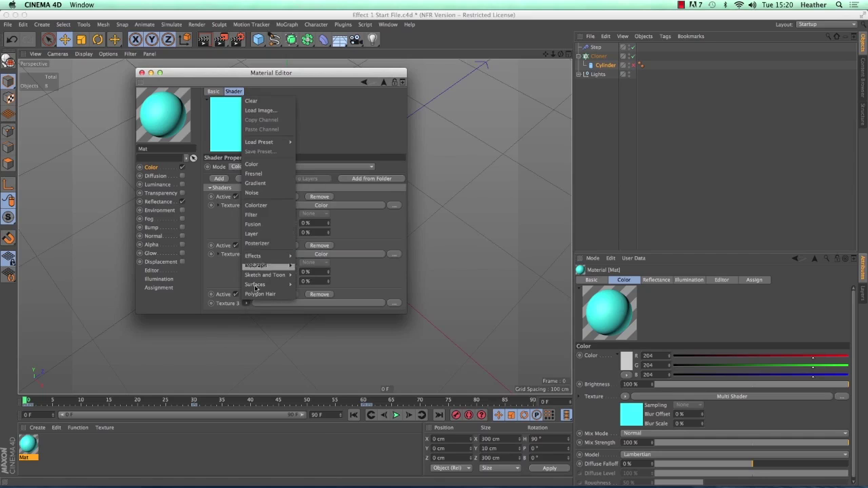
left_click(252, 164)
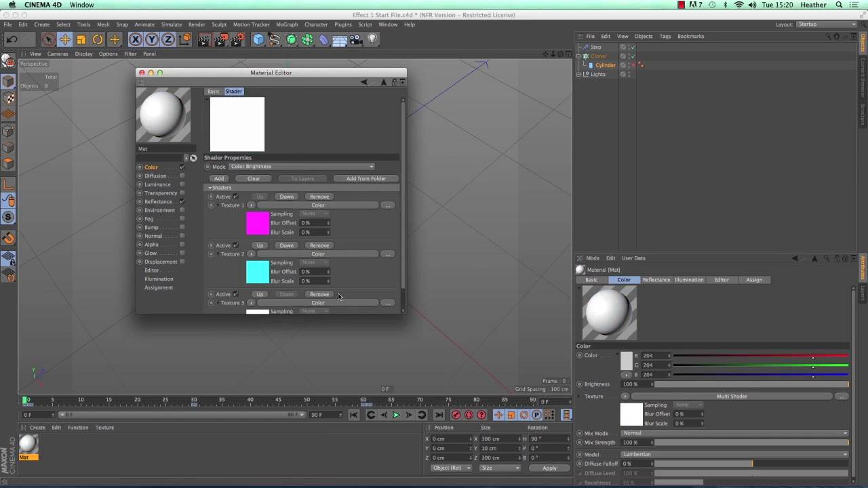
scroll(400, 271, "down", 2)
left_click(252, 302)
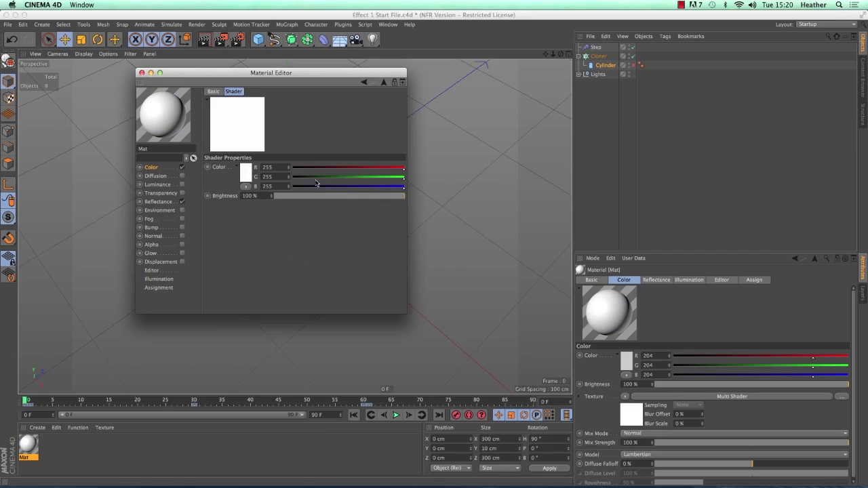
left_click_drag(316, 182, 302, 177)
left_click_drag(351, 168, 312, 168)
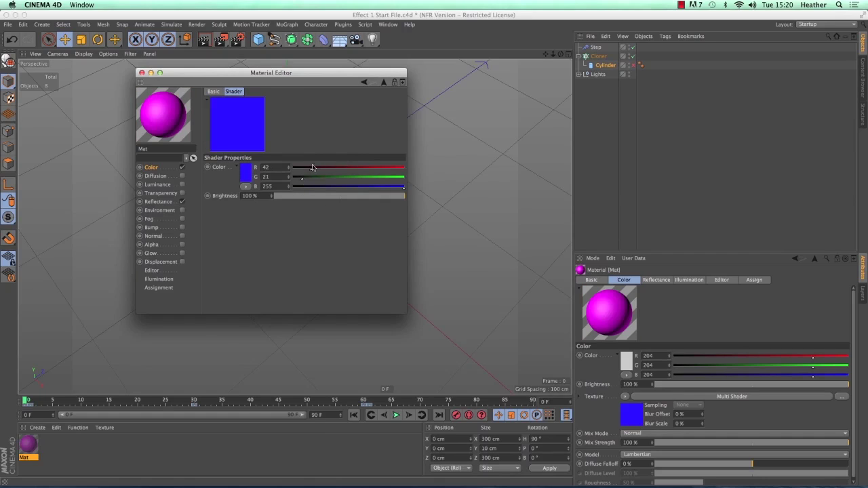
- Set the Multi Shader's Mode to Index Ratio
left_click(384, 82)
left_click(263, 166)
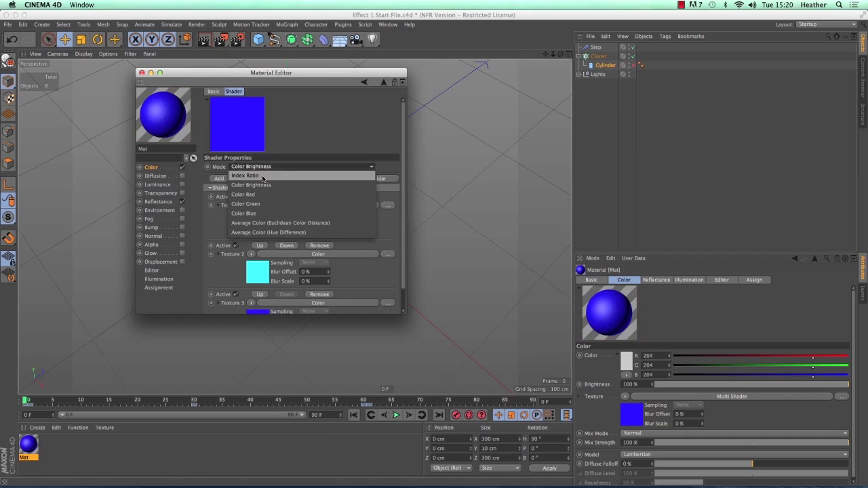
left_click(251, 175)
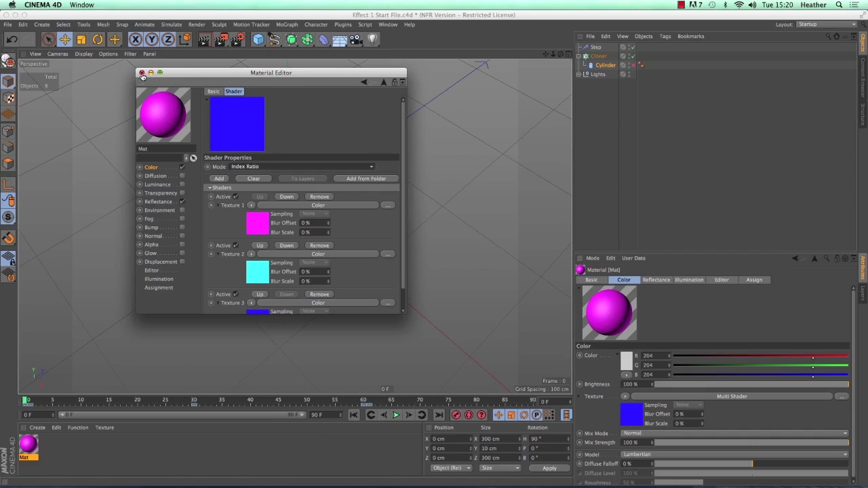
- Drag the Mat material onto the Cloner and play the animation to see the coloured slices
left_click(141, 72)
left_click(141, 72)
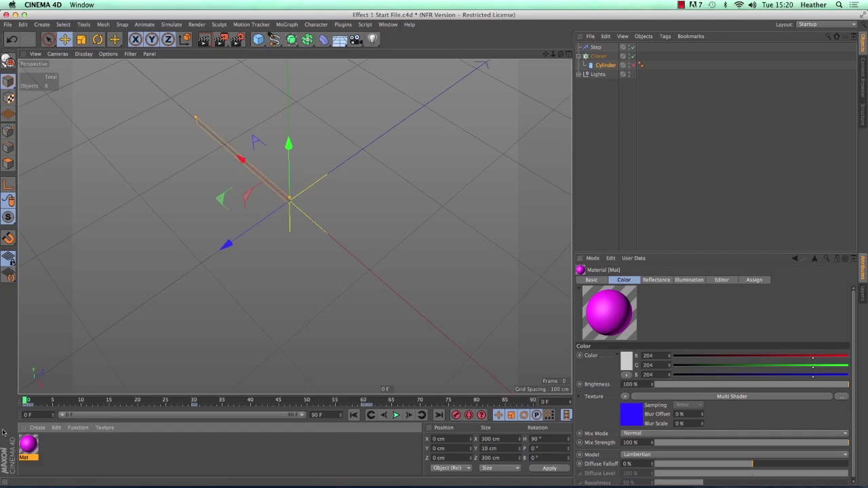
left_click_drag(27, 446, 604, 57)
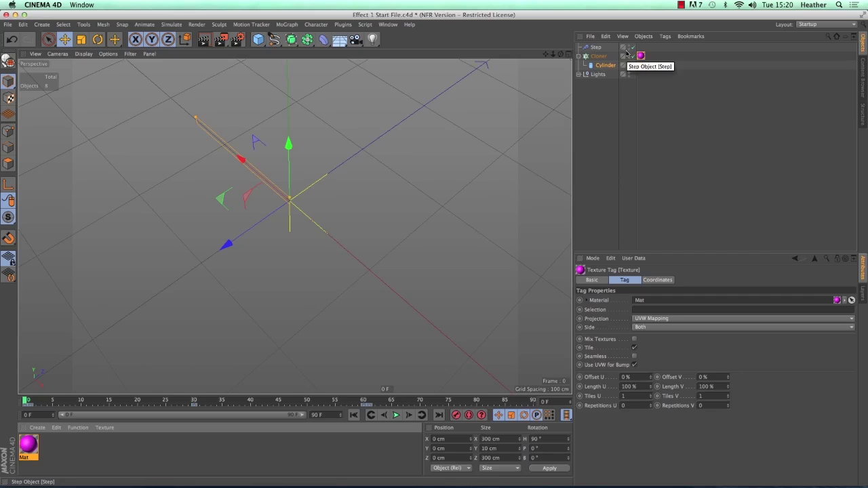
left_click(396, 415)
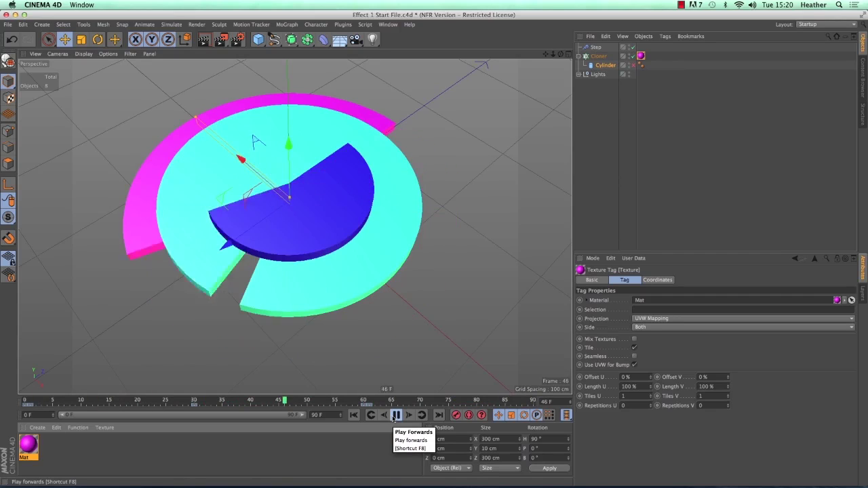
- Stop playback, render a 320x240 preview.mov with Make Preview, and play it in the Picture Viewer
left_click(396, 415)
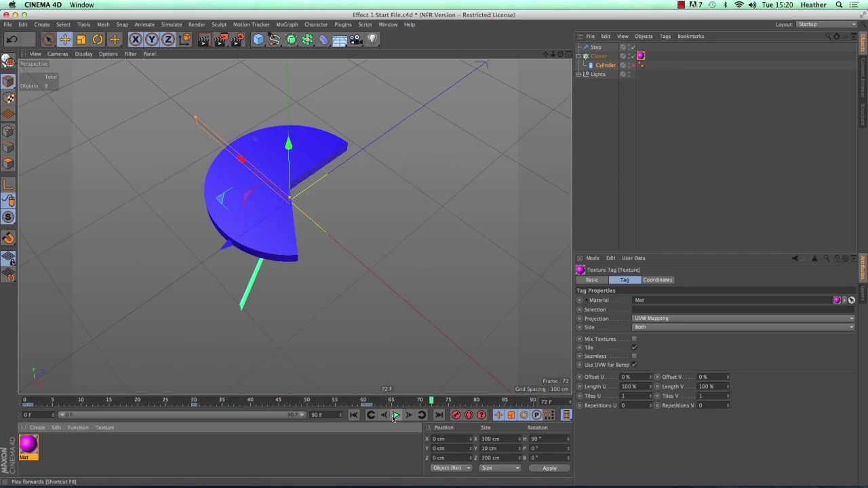
left_click(223, 42)
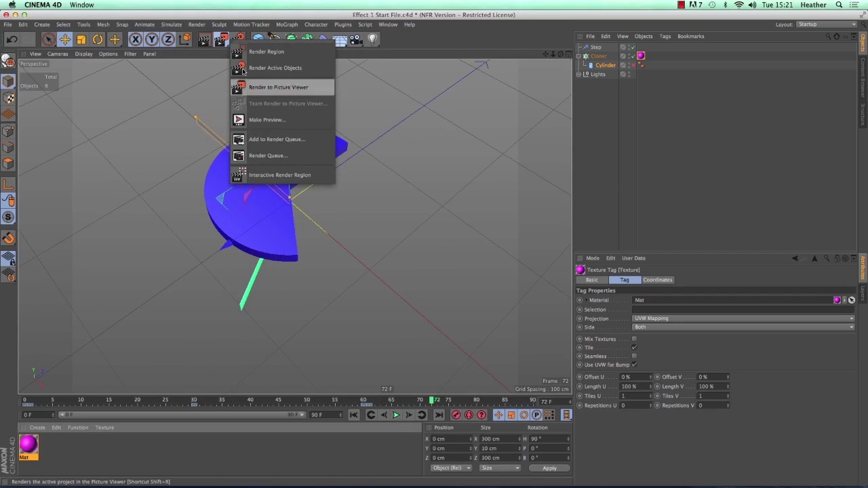
left_click(250, 120)
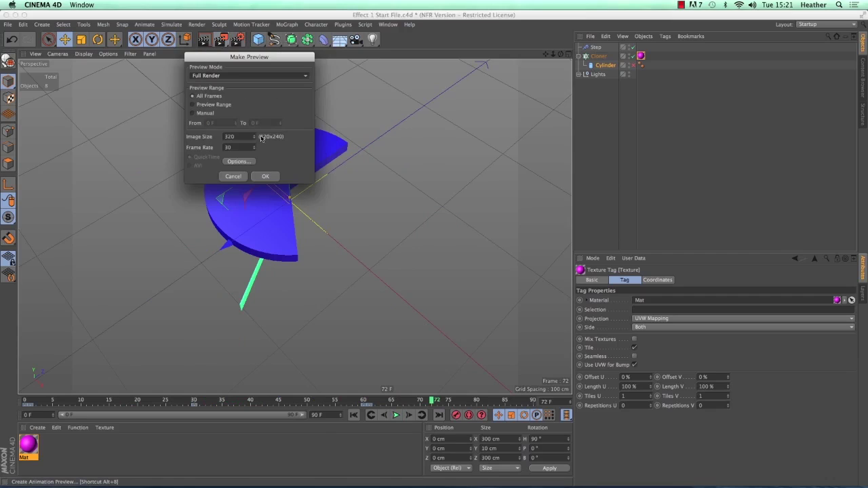
left_click(269, 176)
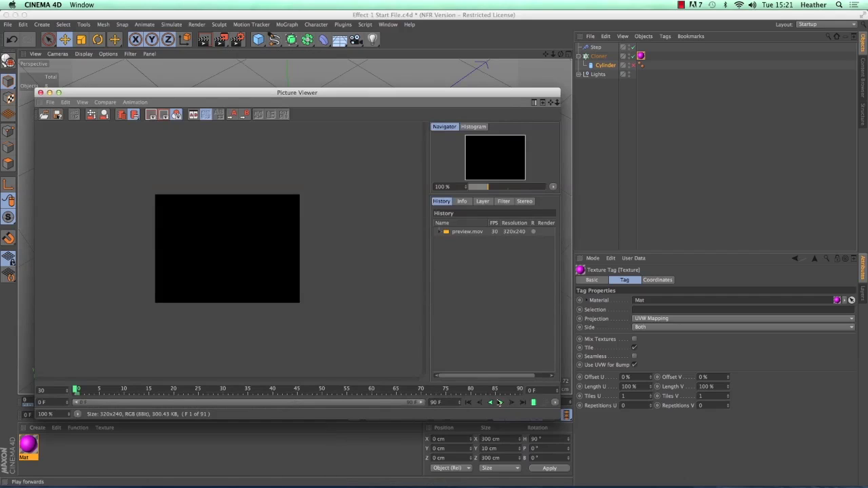
left_click(501, 403)
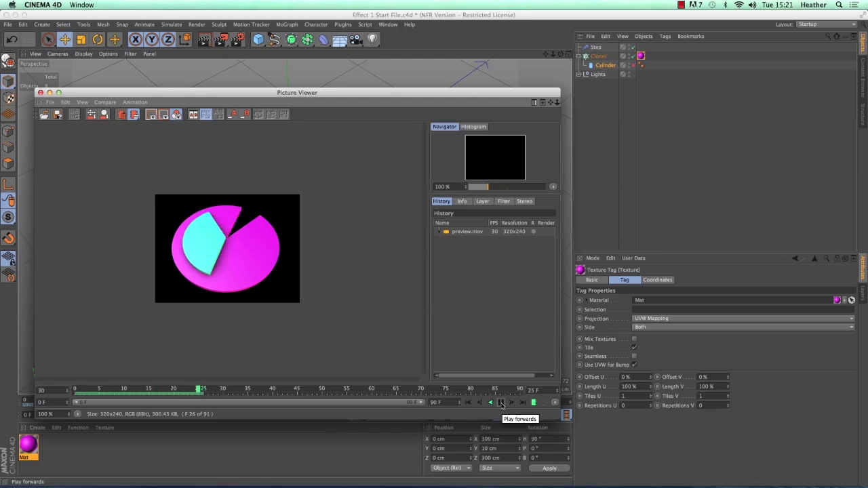